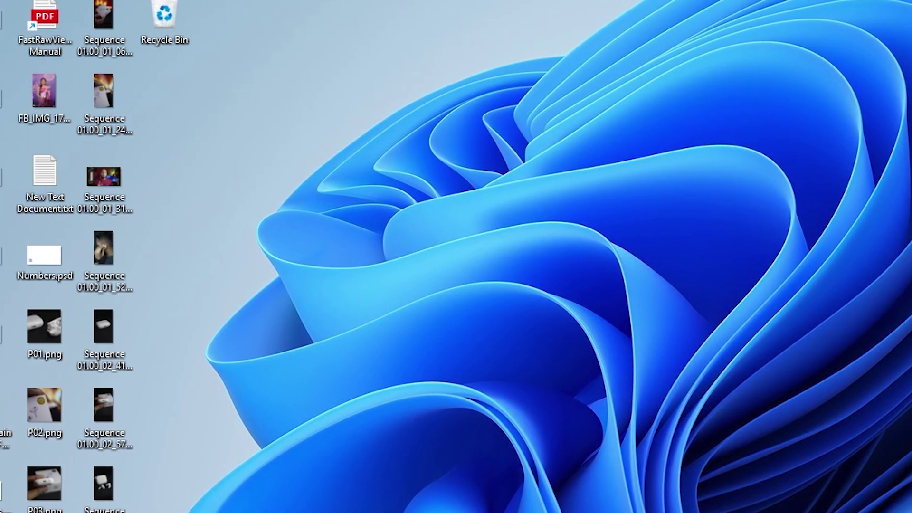
left_click_drag(312, 1, 0, 483)
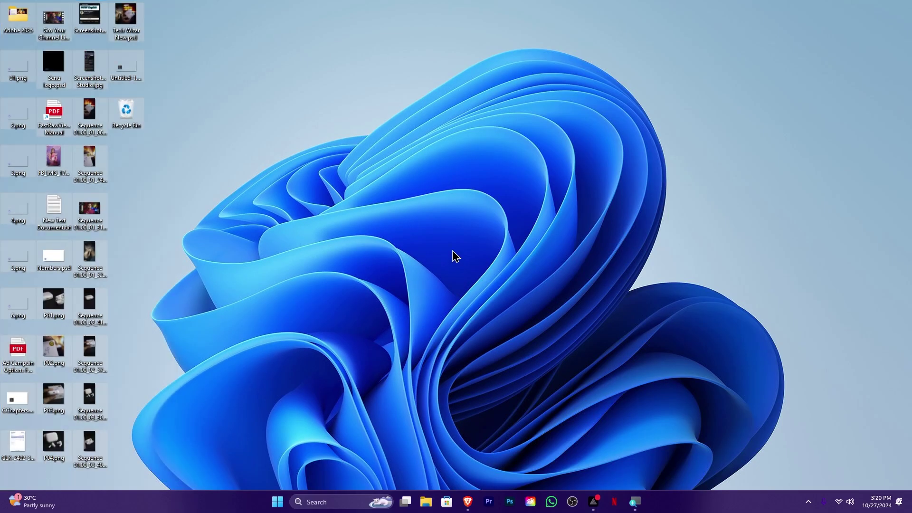
left_click_drag(599, 0, 1, 504)
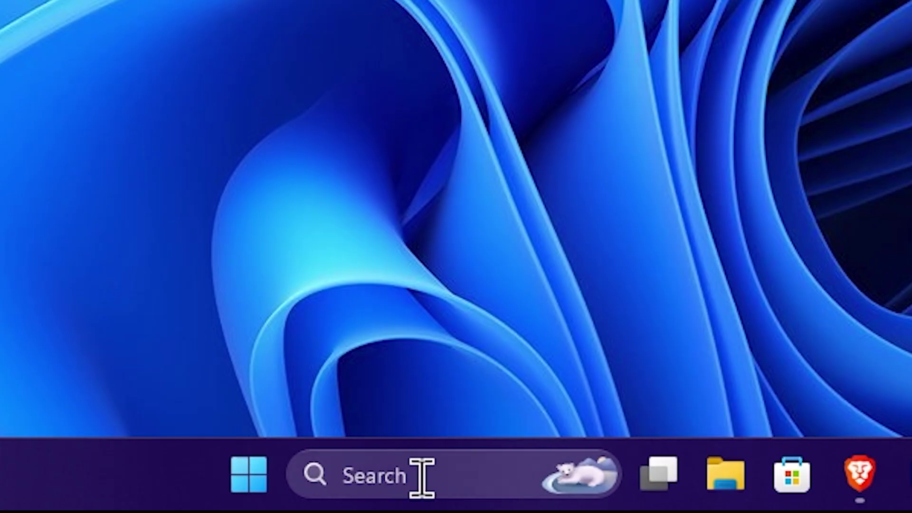
left_click(422, 477)
left_click(308, 507)
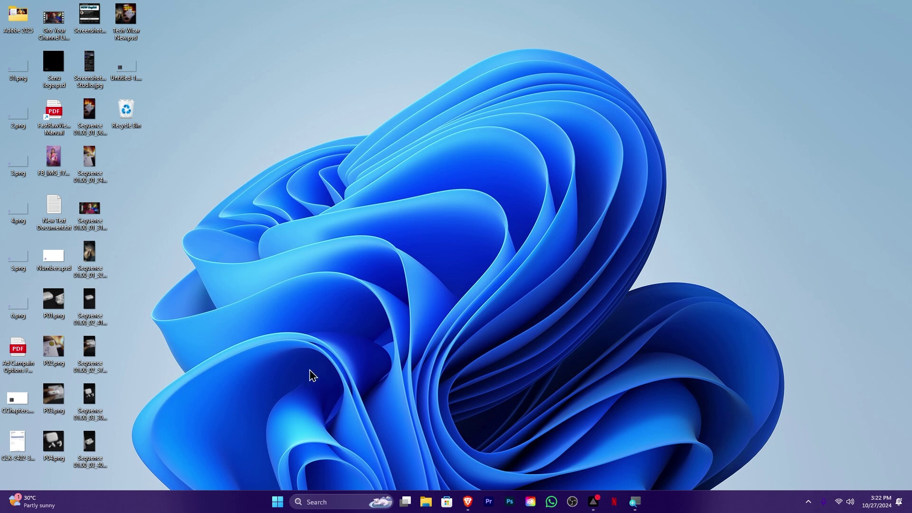
left_click(277, 503)
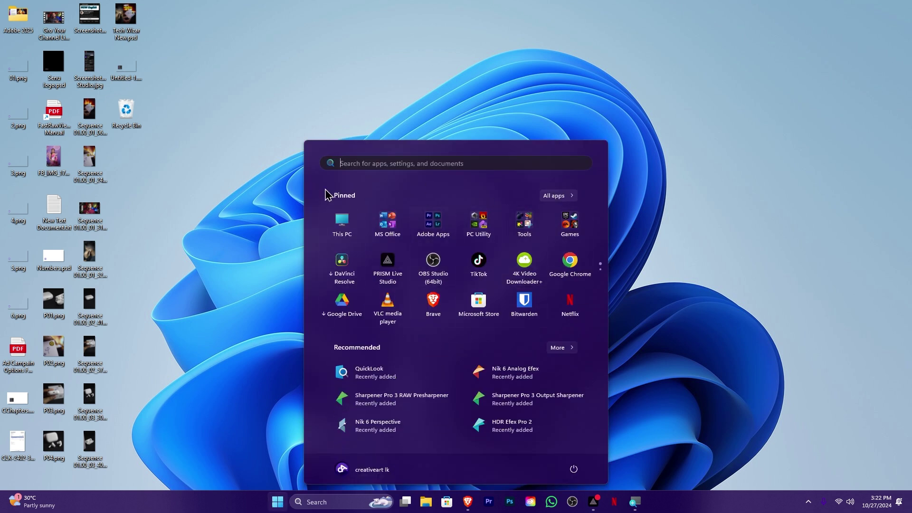
left_click(197, 212)
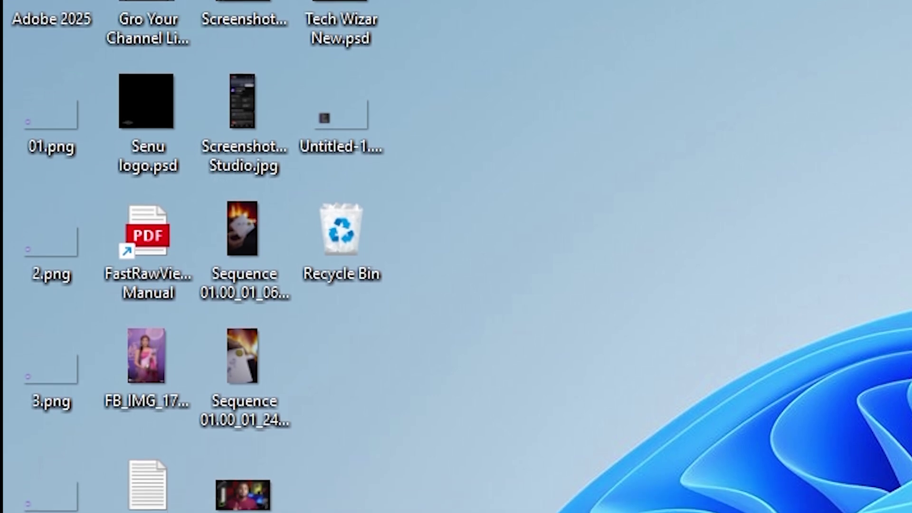
left_click_drag(463, 19, 147, 386)
left_click_drag(147, 253, 148, 255)
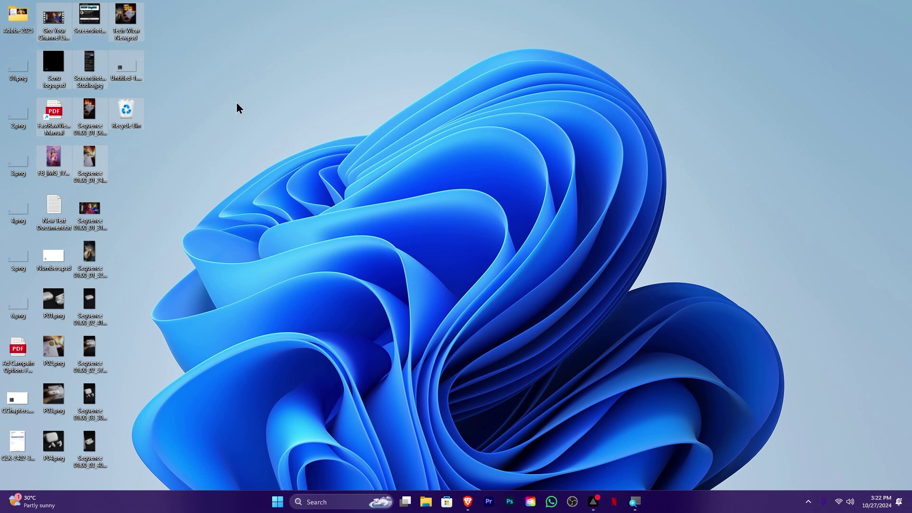
Create a folder named Desk on the desktop, open it, and place its window clear of the desktop icons.
right_click(299, 77)
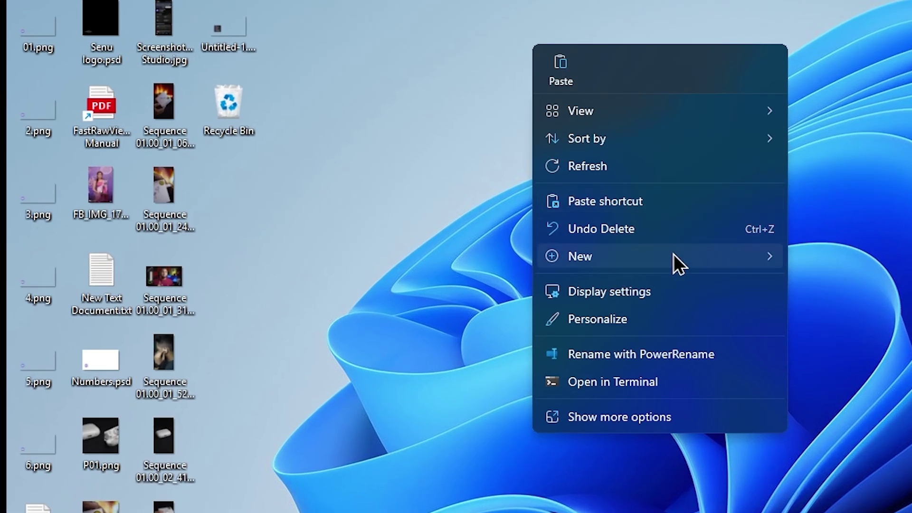
mouse_move(674, 256)
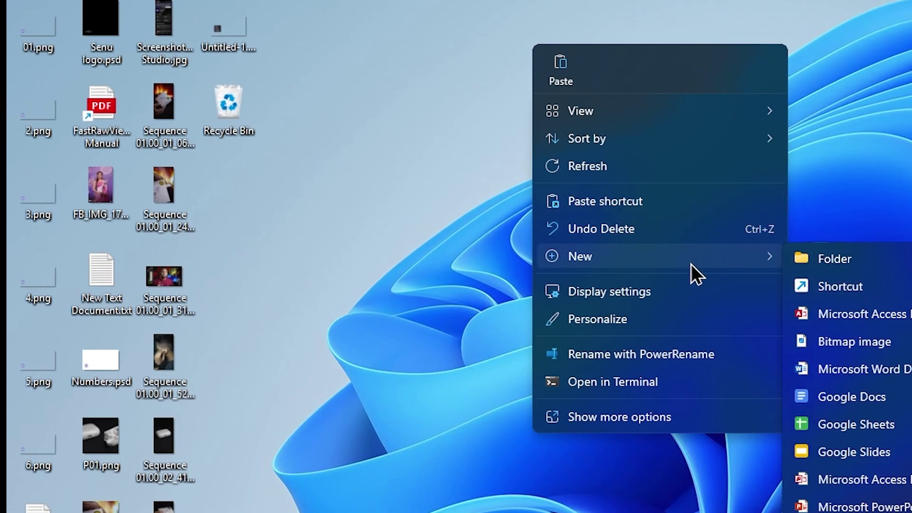
left_click(879, 264)
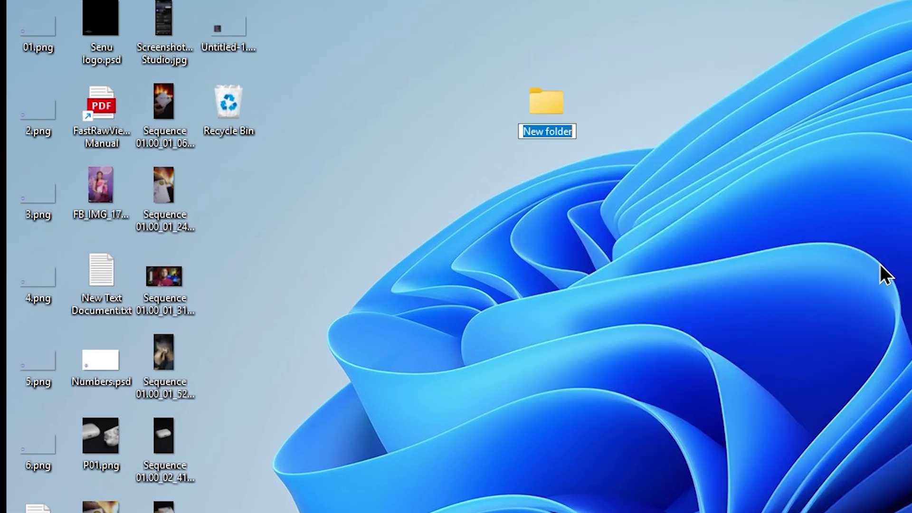
type("Desk")
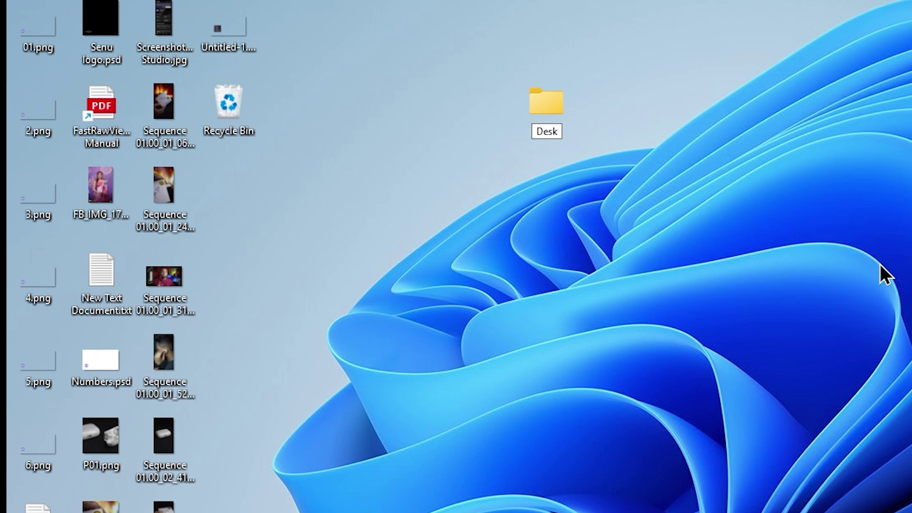
key("Return")
double_click(546, 101)
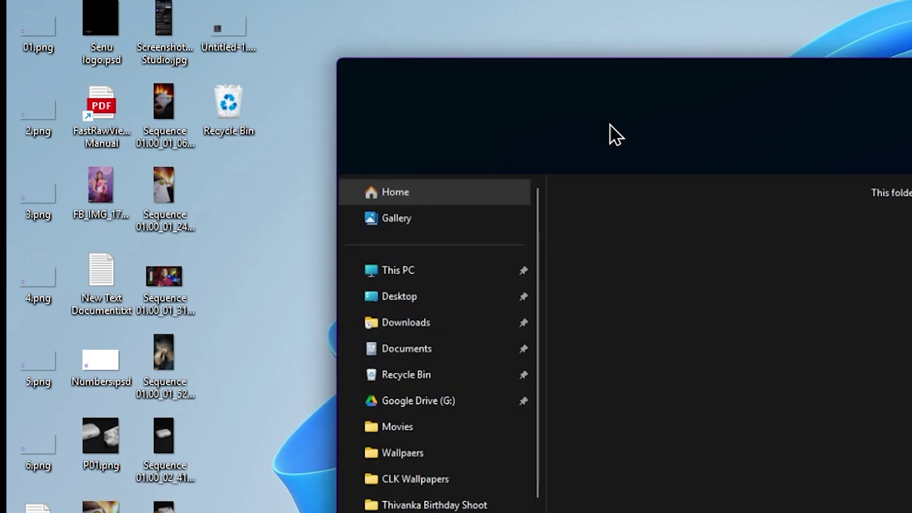
left_click_drag(674, 57, 845, 67)
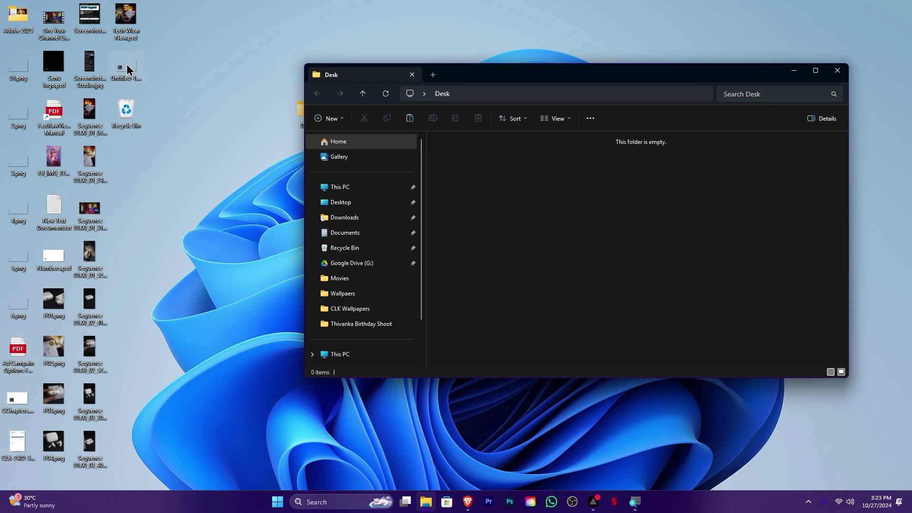
Move the Recycle Bin away from the other desktop icons into the empty area beside them.
left_click_drag(186, 11, 49, 86)
left_click(125, 111)
left_click_drag(124, 112, 260, 79)
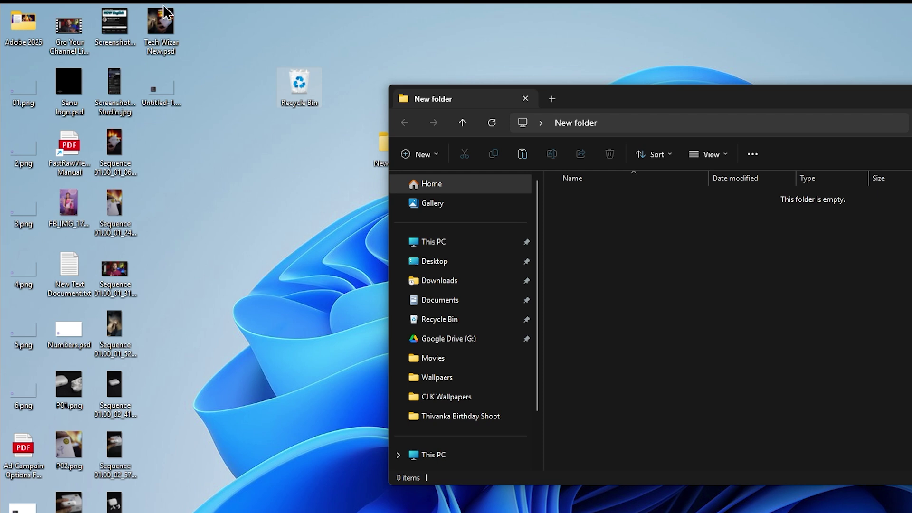
Move all desktop files except the Recycle Bin into the new folder by cutting and pasting, and close the folder window.
left_click_drag(211, 7, 13, 512)
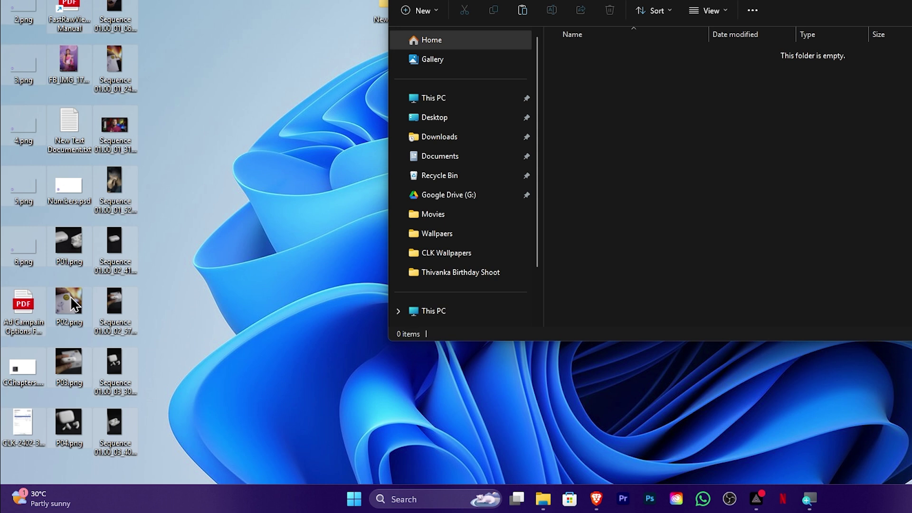
right_click(69, 295)
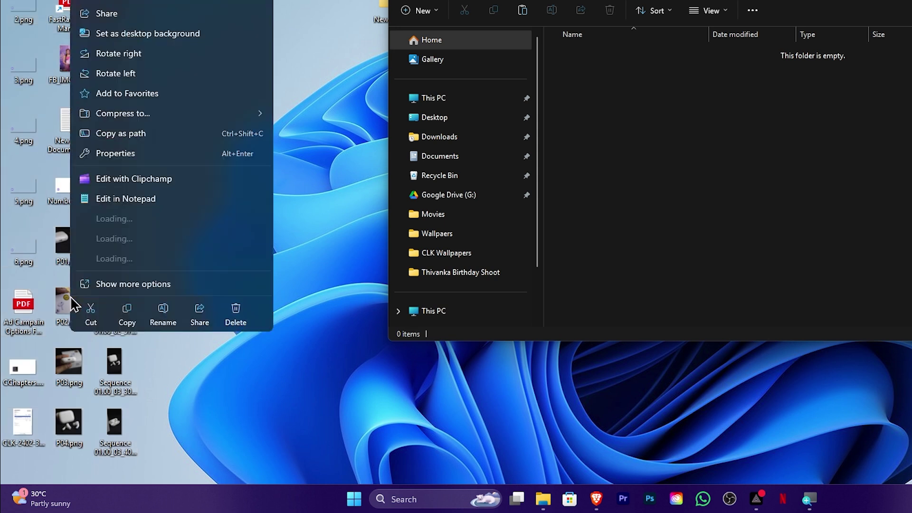
left_click(89, 315)
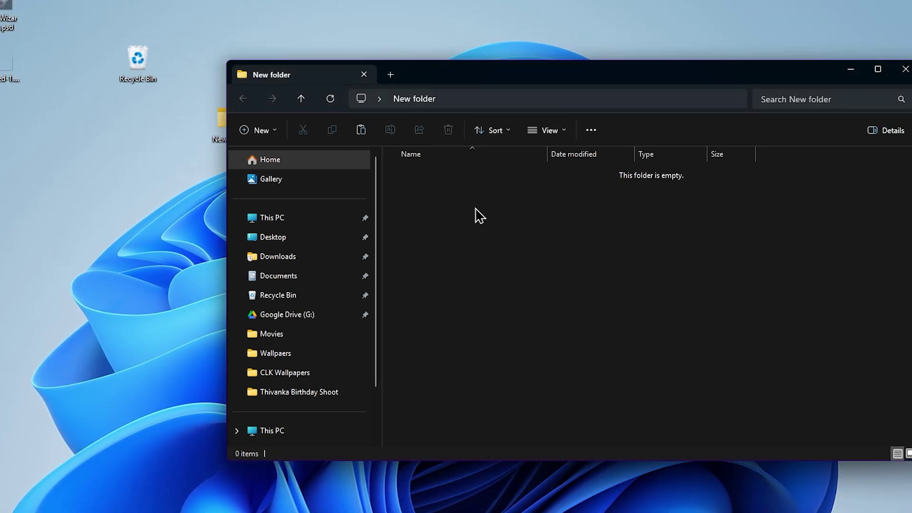
right_click(461, 203)
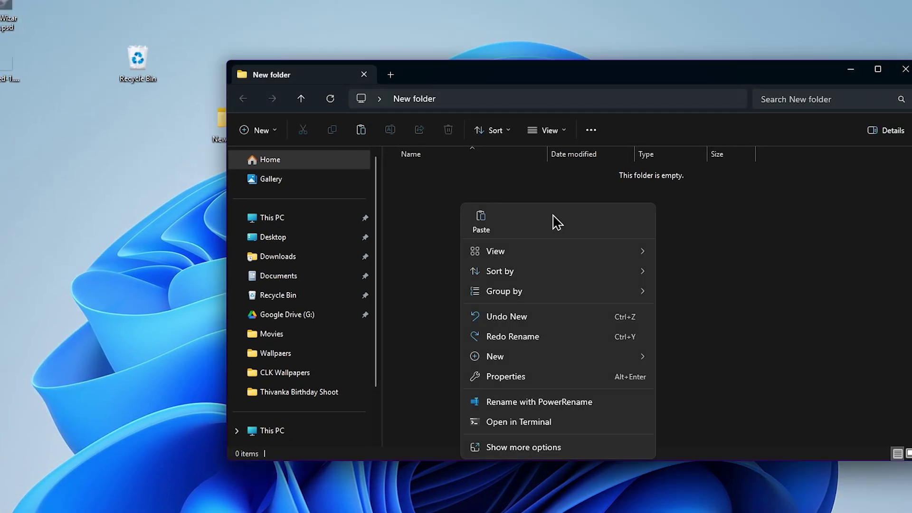
left_click(481, 223)
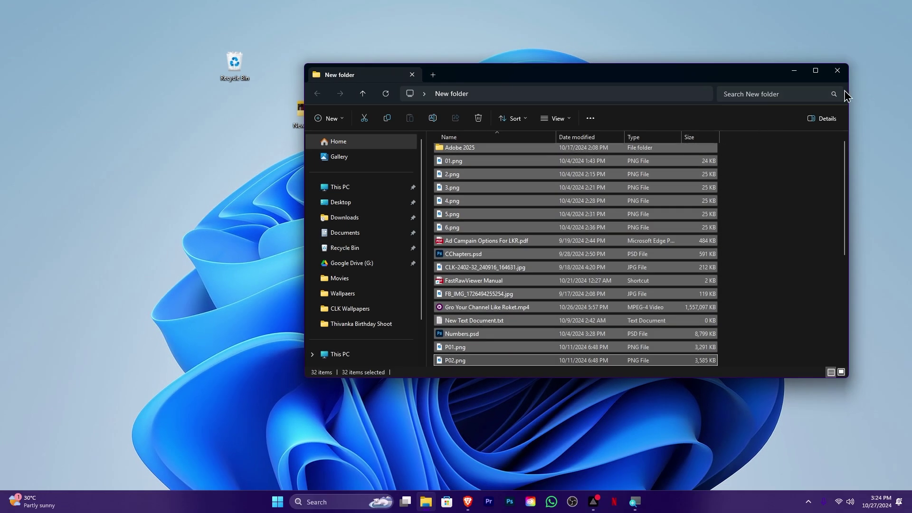
left_click(499, 186)
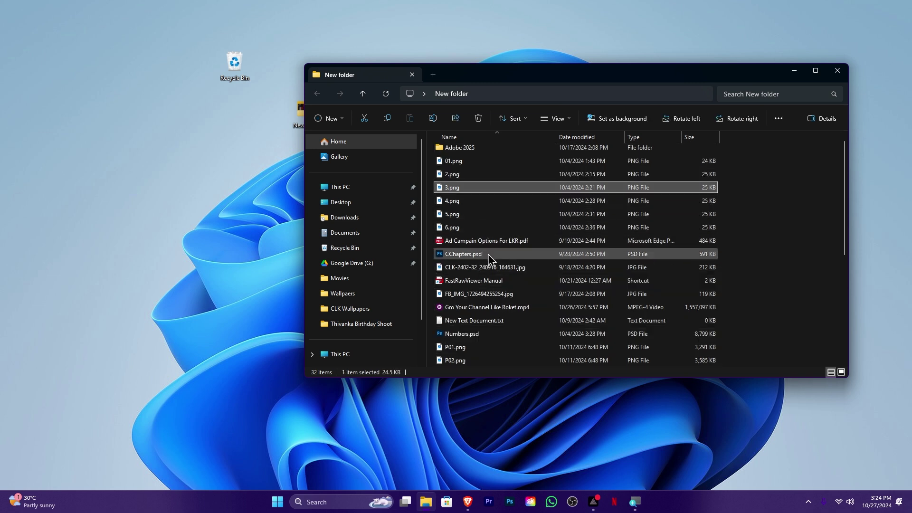
mouse_move(489, 254)
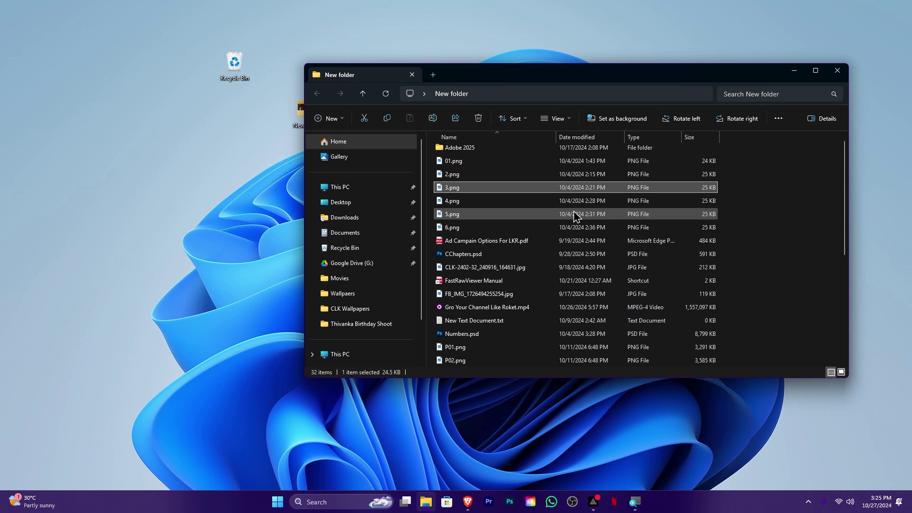
left_click(837, 71)
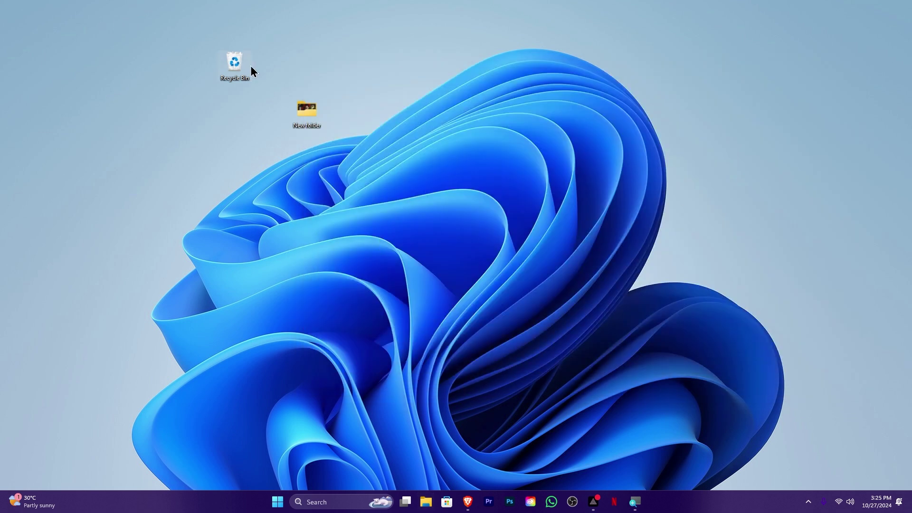
Place the Recycle Bin in the lower-right corner of the desktop and the Desk folder directly above it.
left_click_drag(228, 62, 859, 426)
left_click_drag(877, 458, 878, 458)
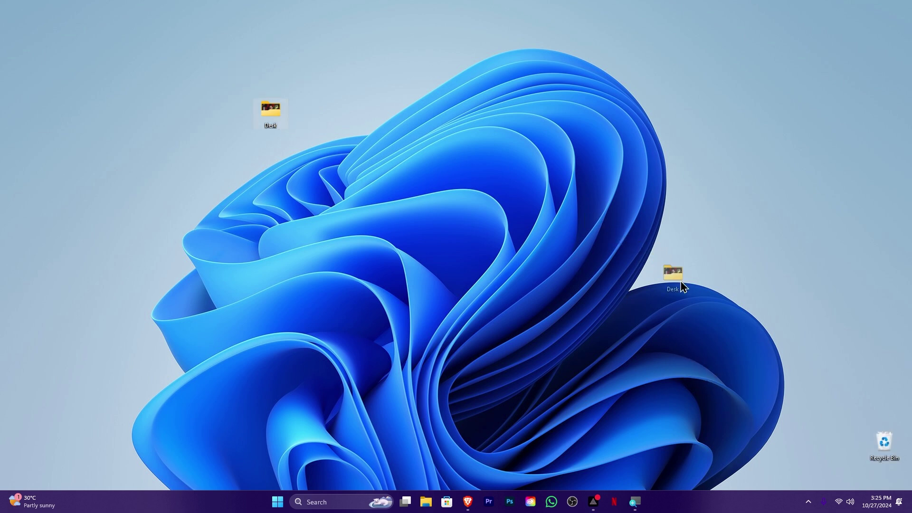
left_click_drag(682, 287, 890, 407)
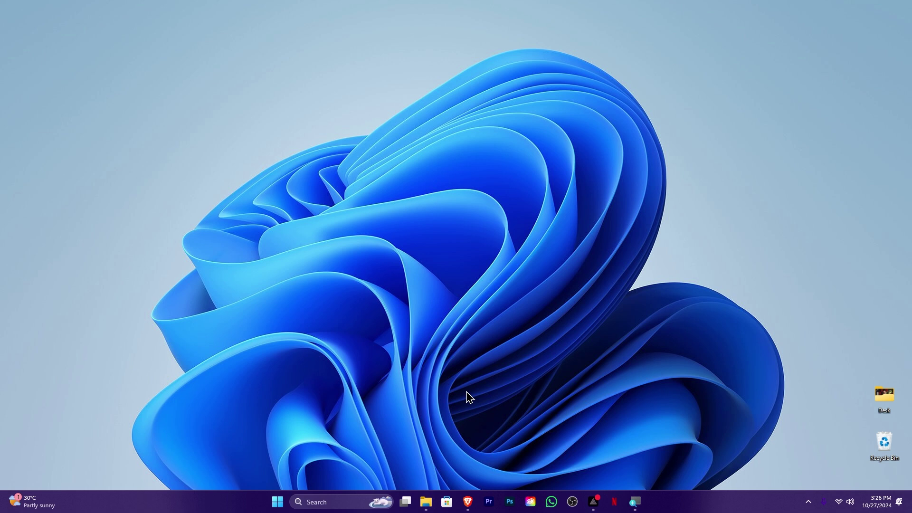
Browse the CLK Wallpapers folder in File Explorer and preview the atmosphere-violet-mathematics wallpaper image.
left_click(426, 499)
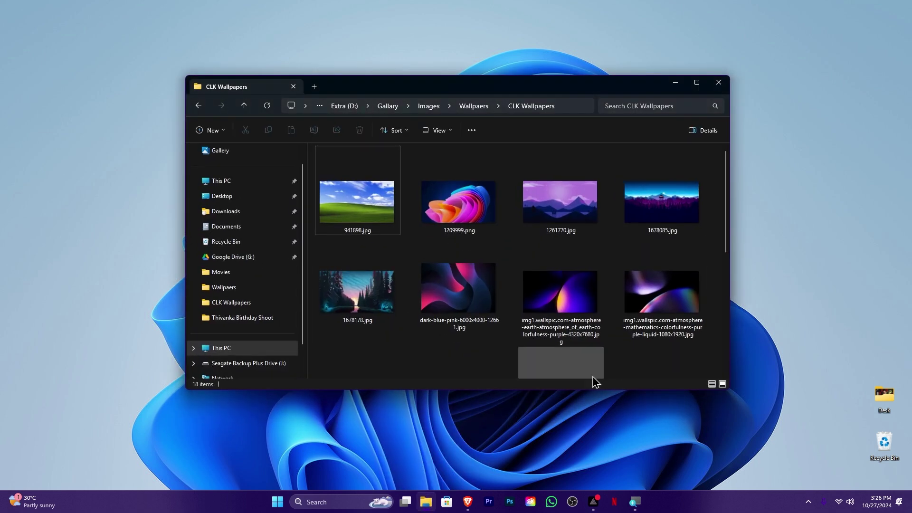
scroll(517, 337, "down", 5)
scroll(531, 315, "up", 5)
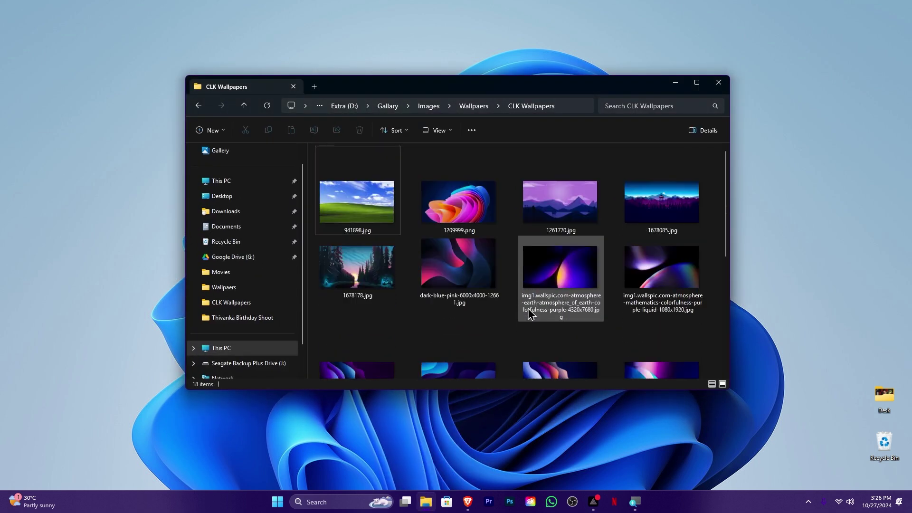
scroll(532, 315, "down", 5)
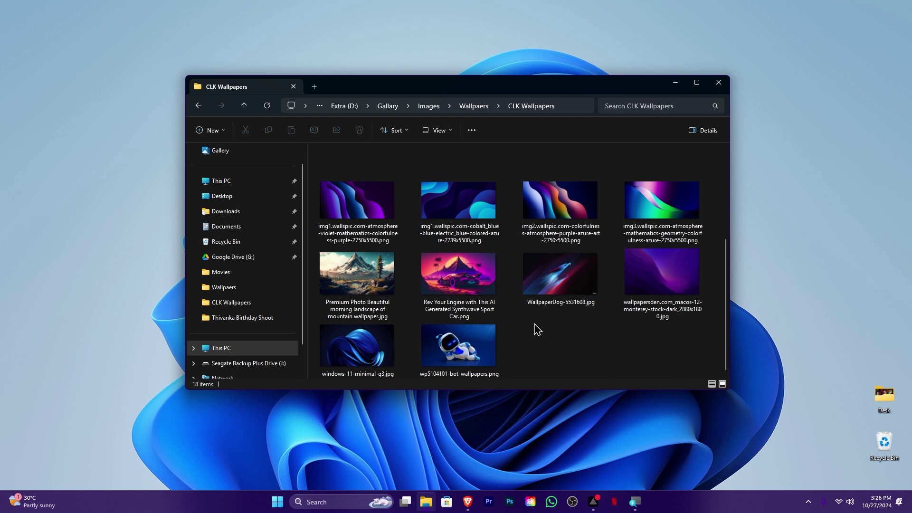
double_click(372, 213)
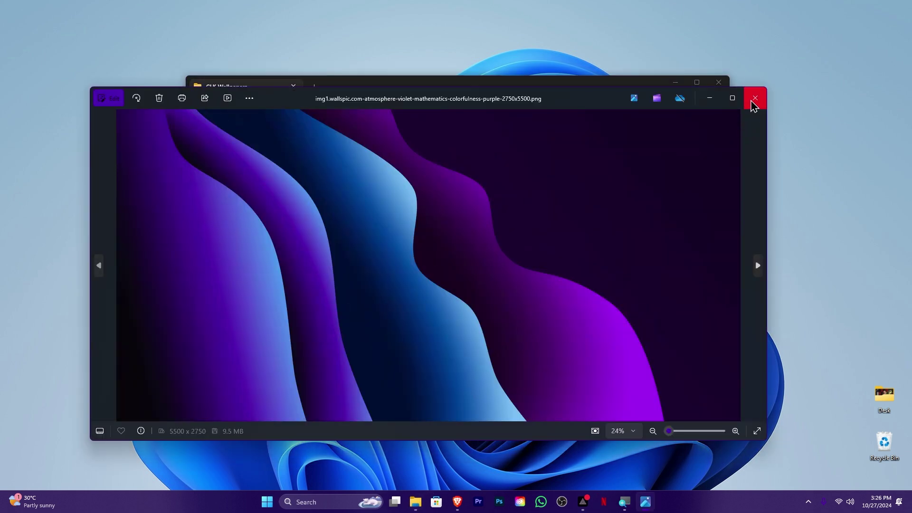
left_click(755, 98)
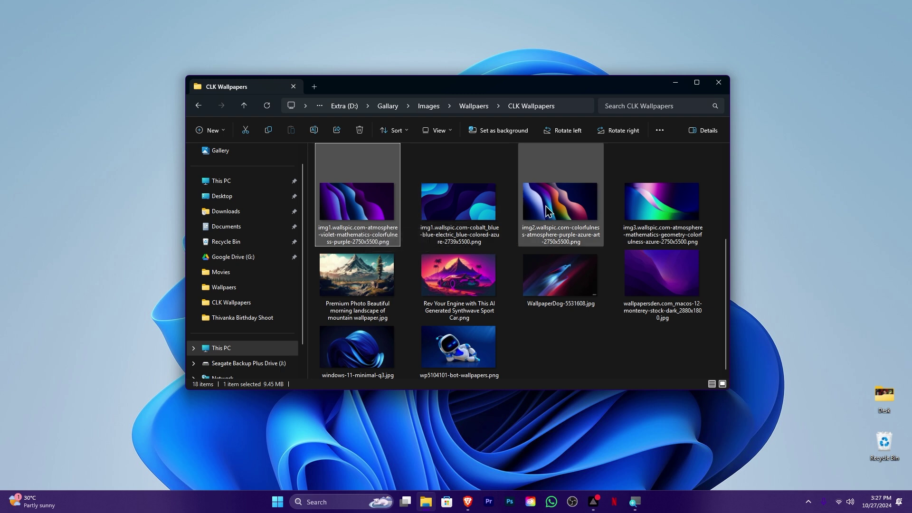
Set the atmosphere-violet-mathematics image as the desktop background from the photo viewer, and close the viewer.
double_click(374, 209)
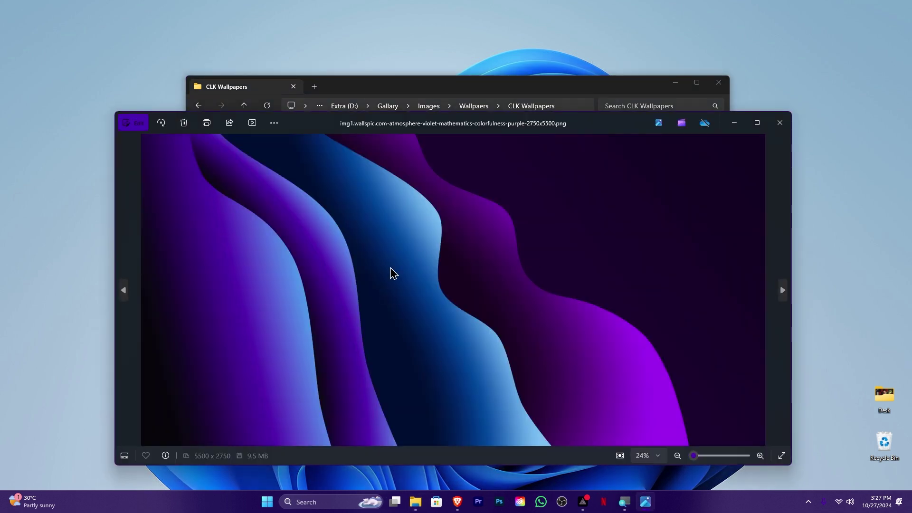
right_click(367, 185)
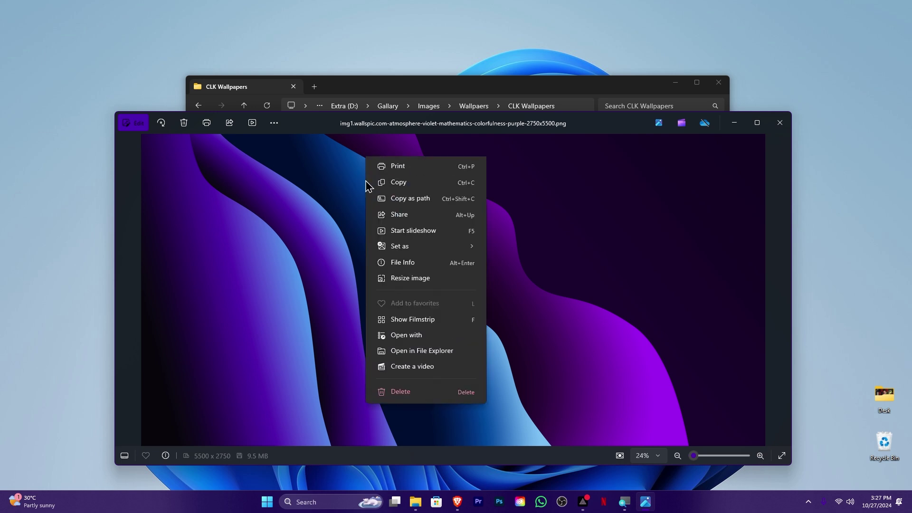
mouse_move(421, 268)
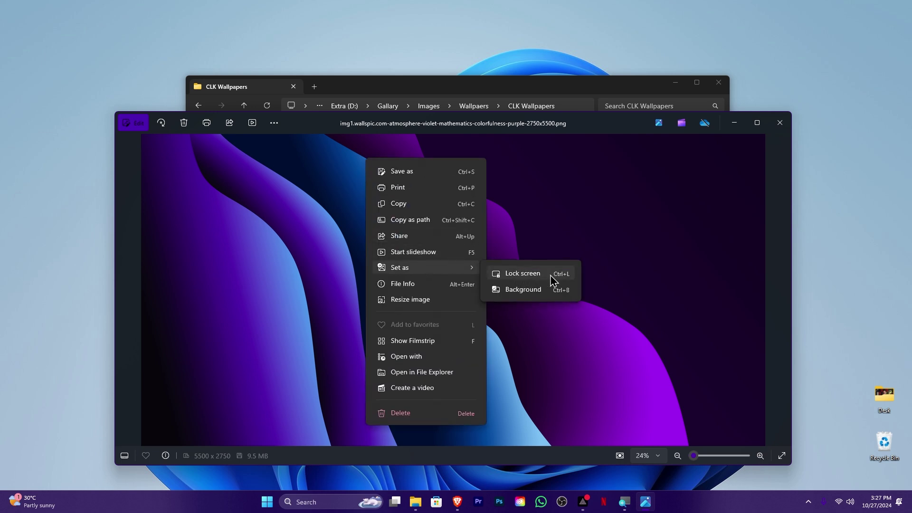
left_click(523, 290)
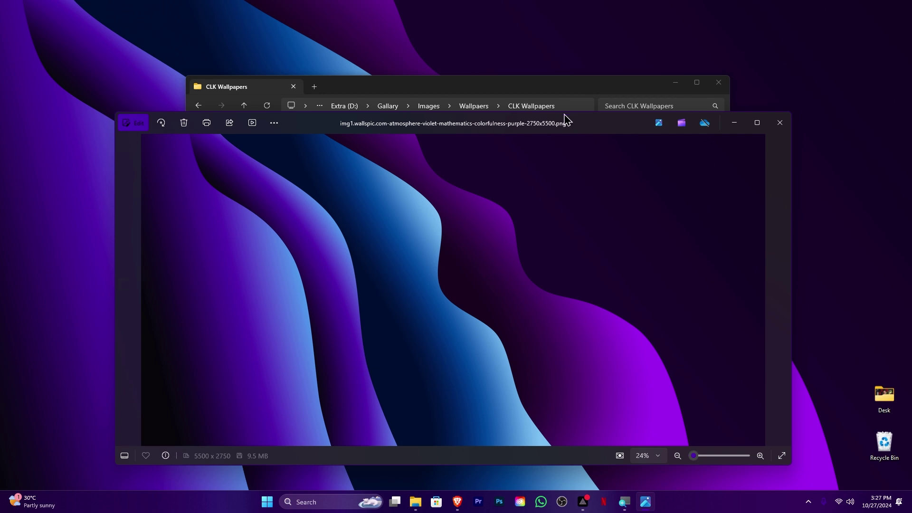
left_click(780, 123)
Preview the img2 colorfulness-atmosphere-purple-azure-art wallpaper and its Set as options, and close the image and the CLK Wallpapers folder.
left_click(494, 242)
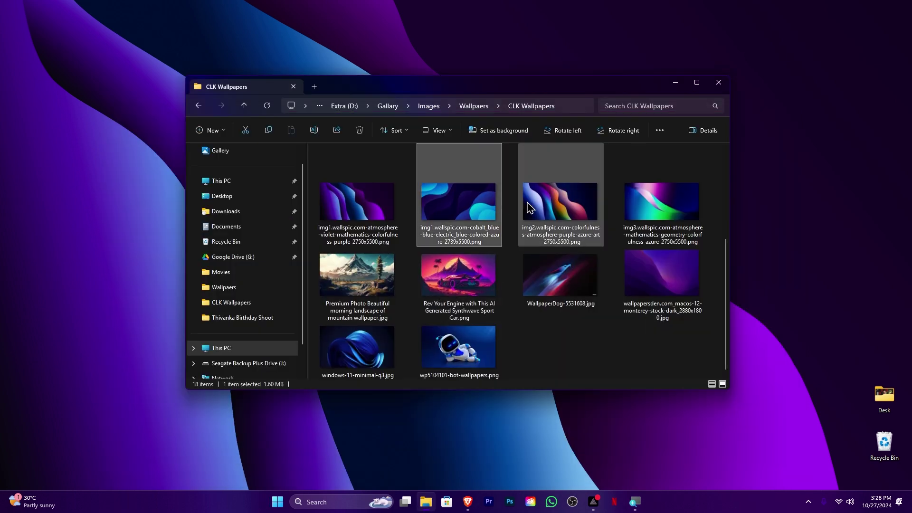
left_click(579, 209)
double_click(557, 205)
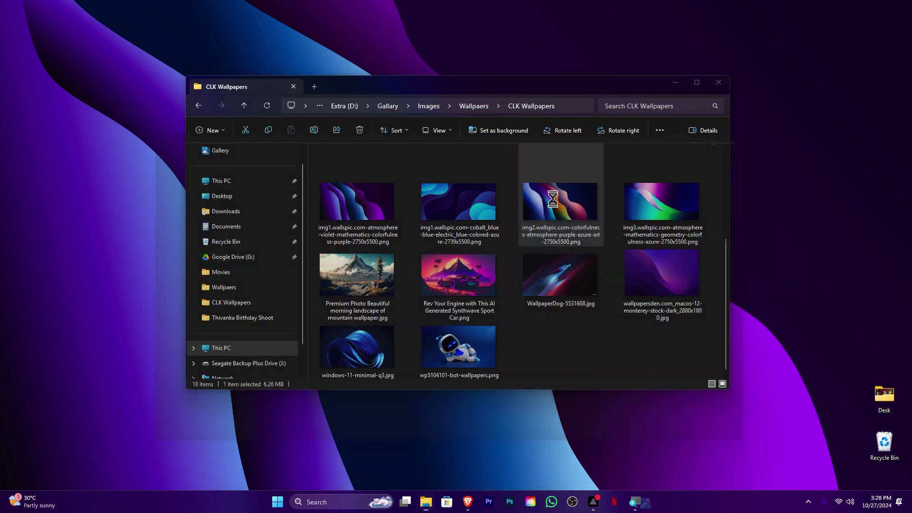
right_click(377, 201)
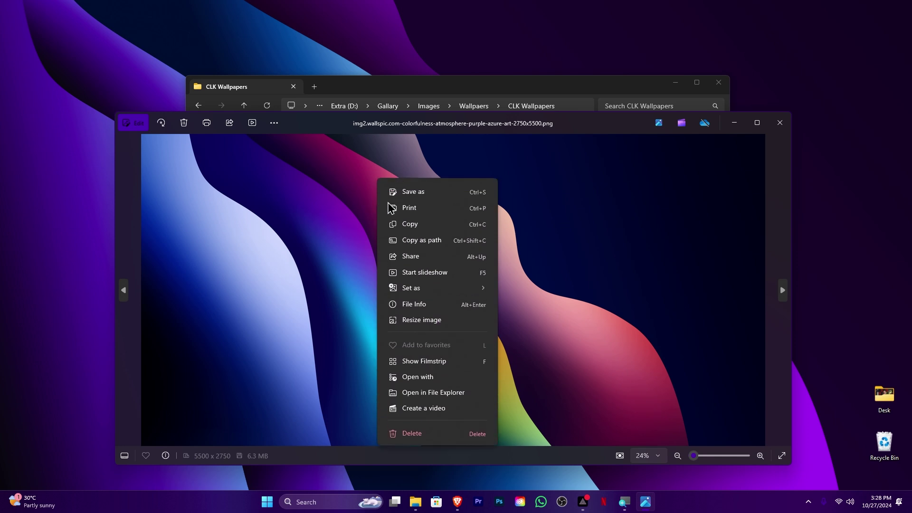
mouse_move(460, 290)
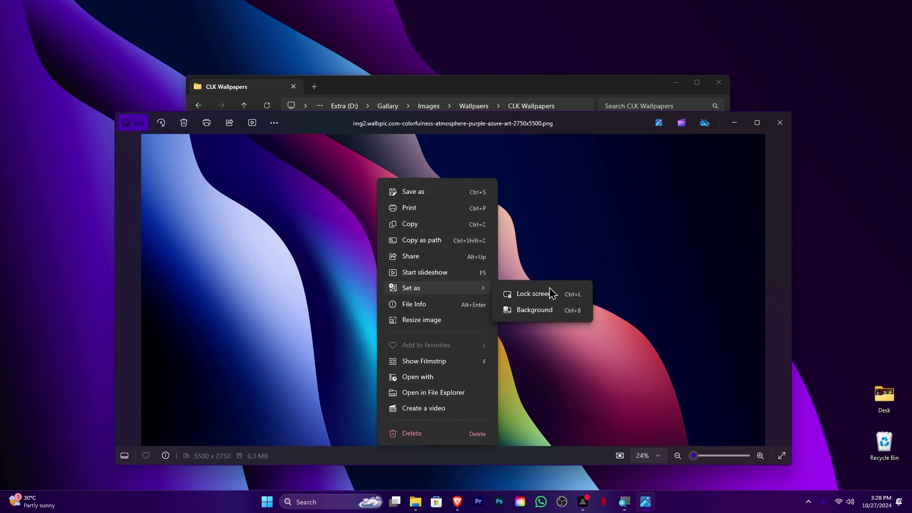
left_click(780, 123)
left_click(780, 123)
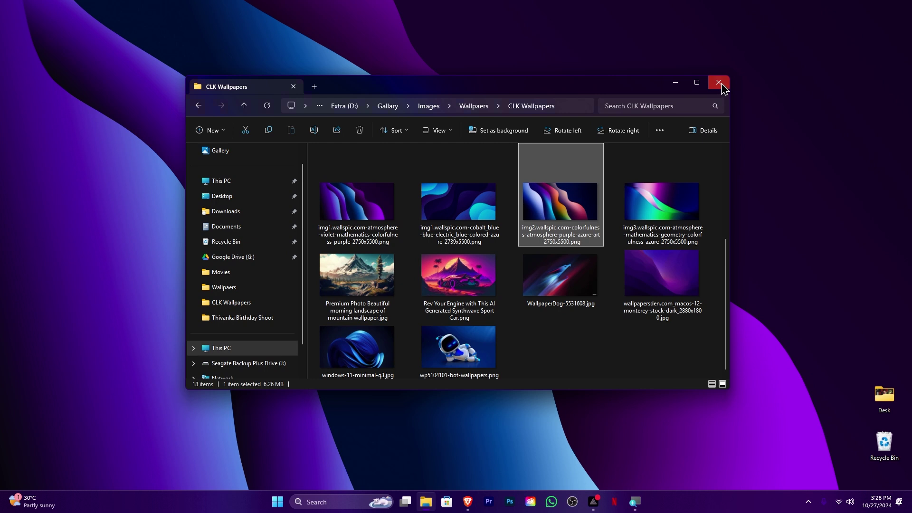
left_click(719, 84)
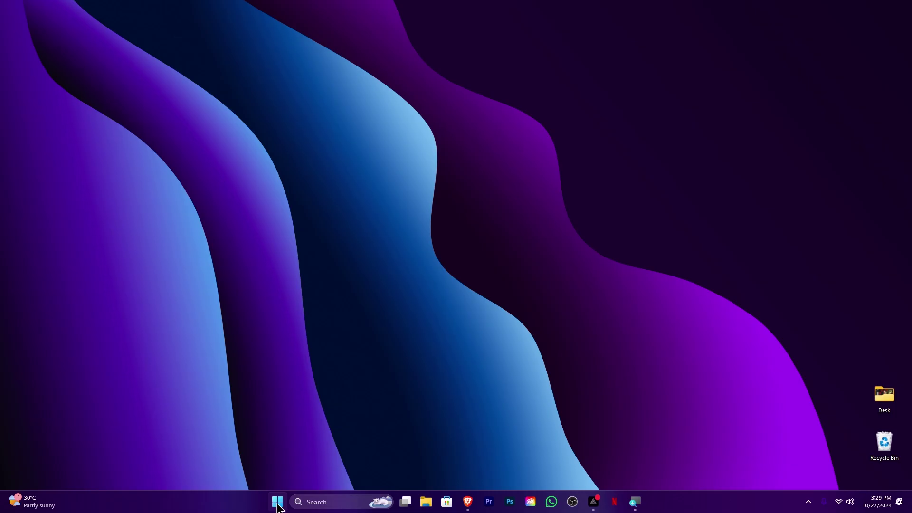
Search Windows for "store" and open Microsoft Store.
left_click(277, 502)
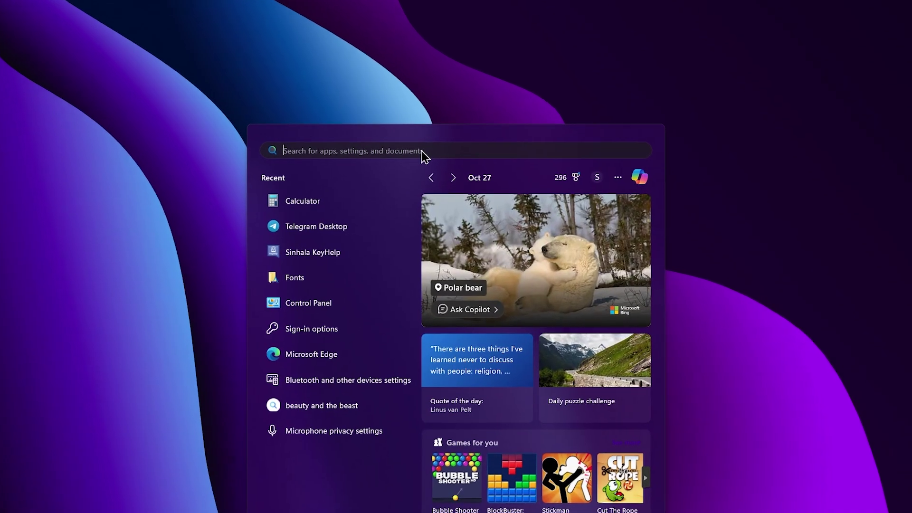
type("st")
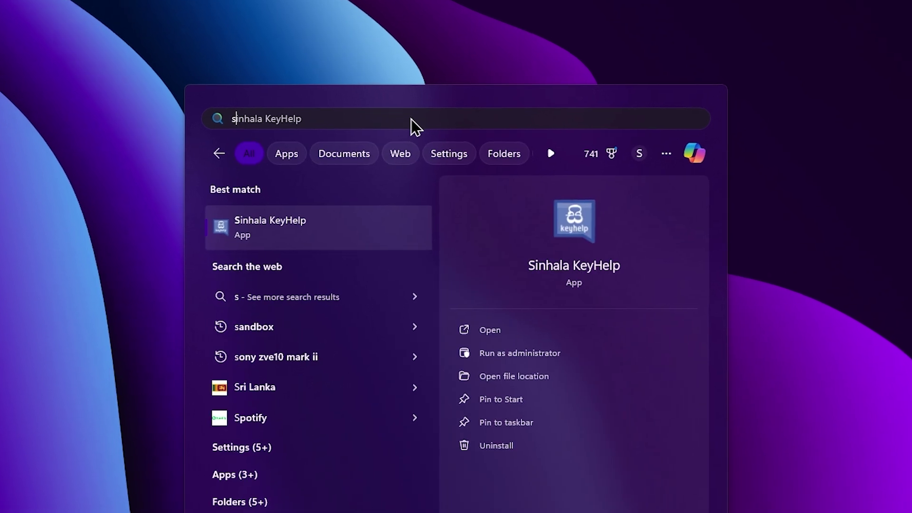
type("ore")
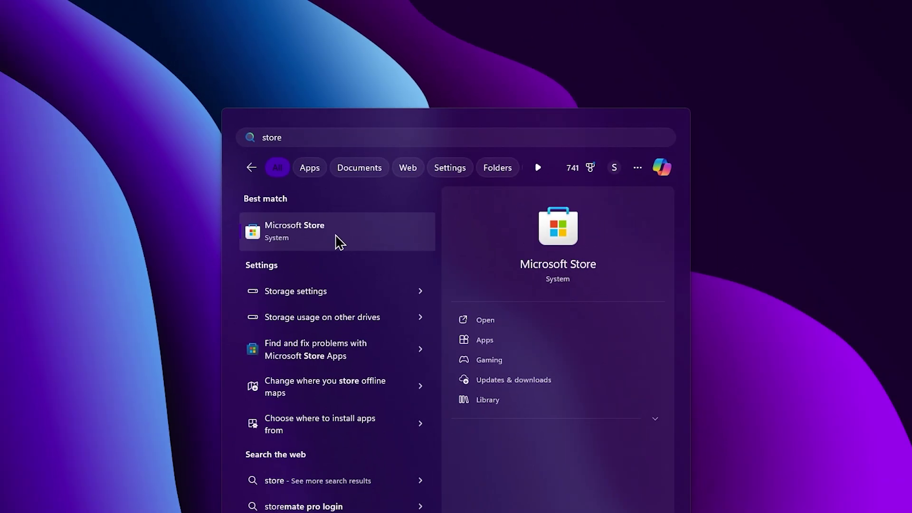
left_click(284, 226)
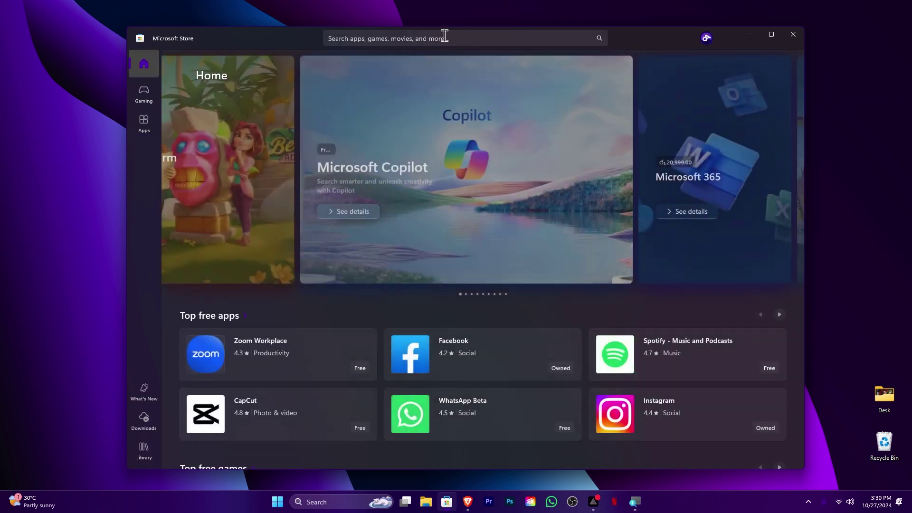
Search Microsoft Store for "widget box".
left_click(444, 36)
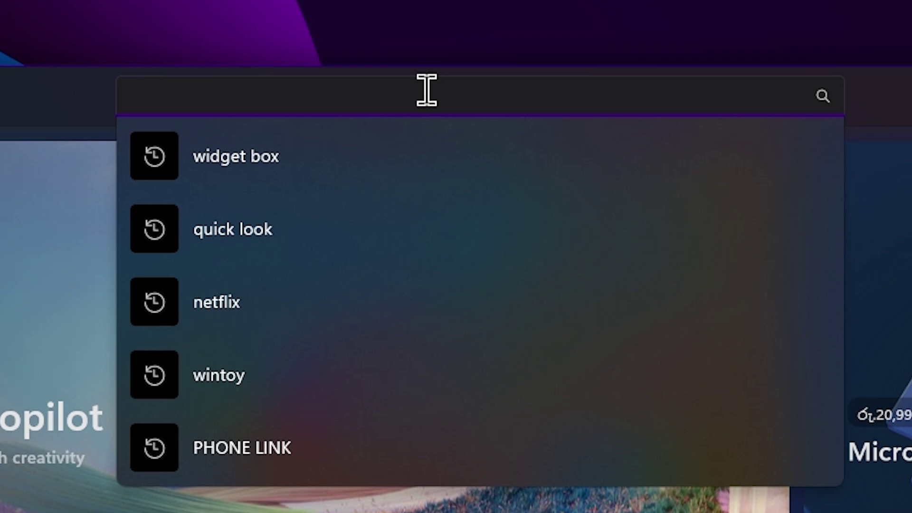
type("widget")
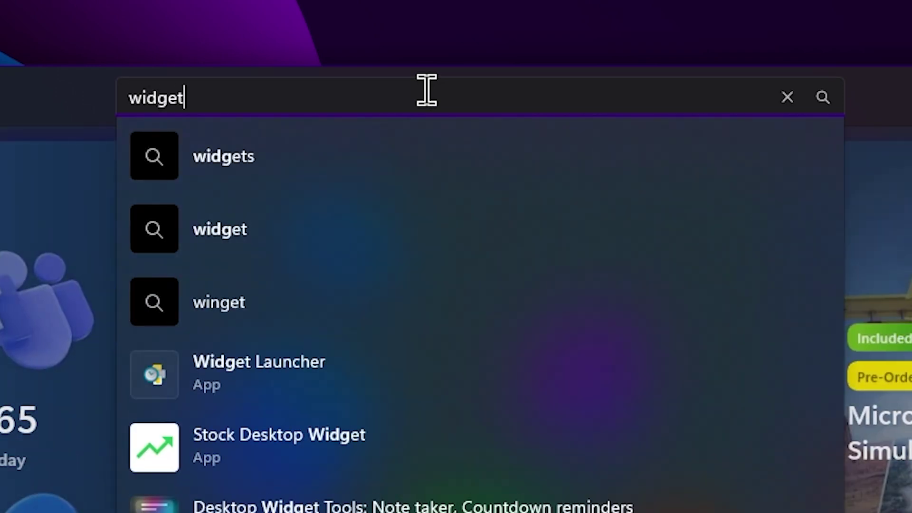
type(" box")
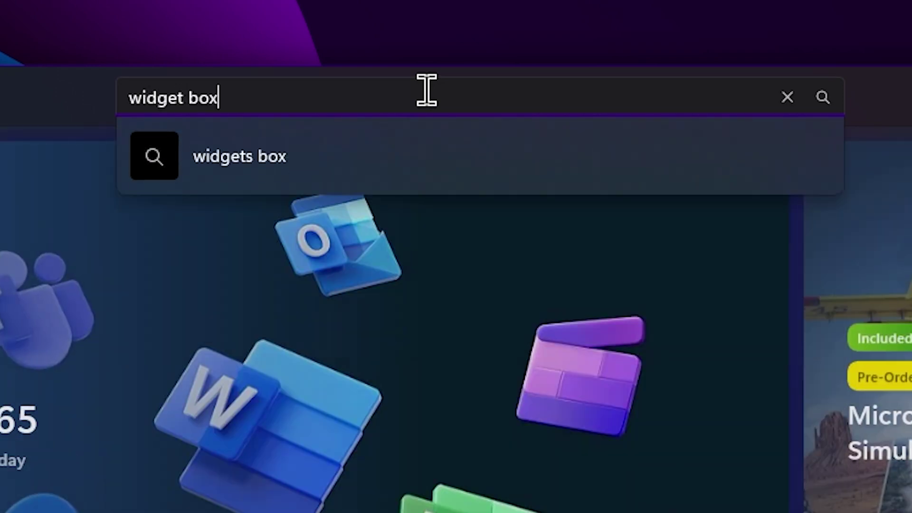
key("Return")
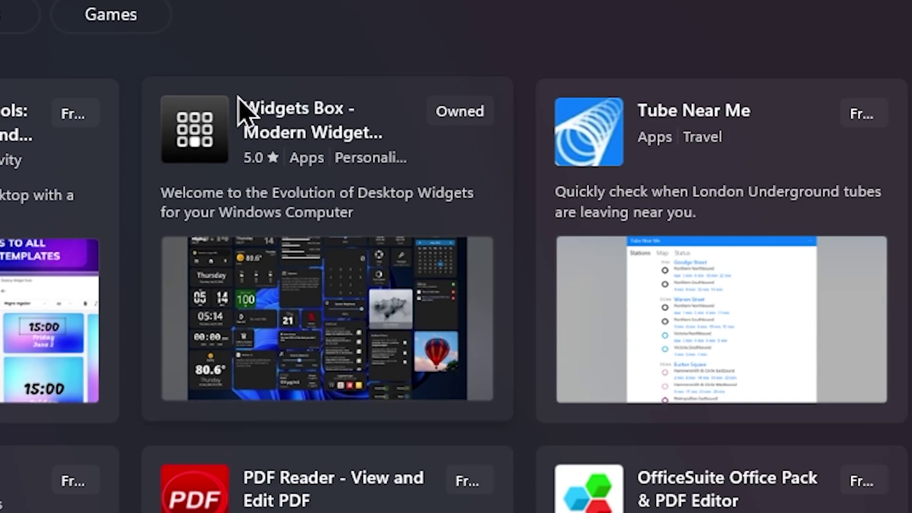
Install Widgets Box - Modern Widget Collection from the search results and open its product page.
mouse_move(206, 134)
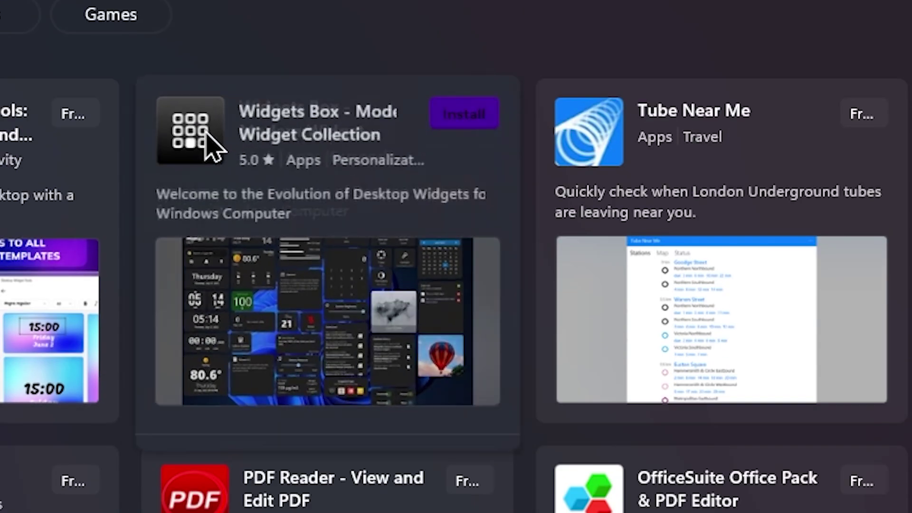
left_click(475, 118)
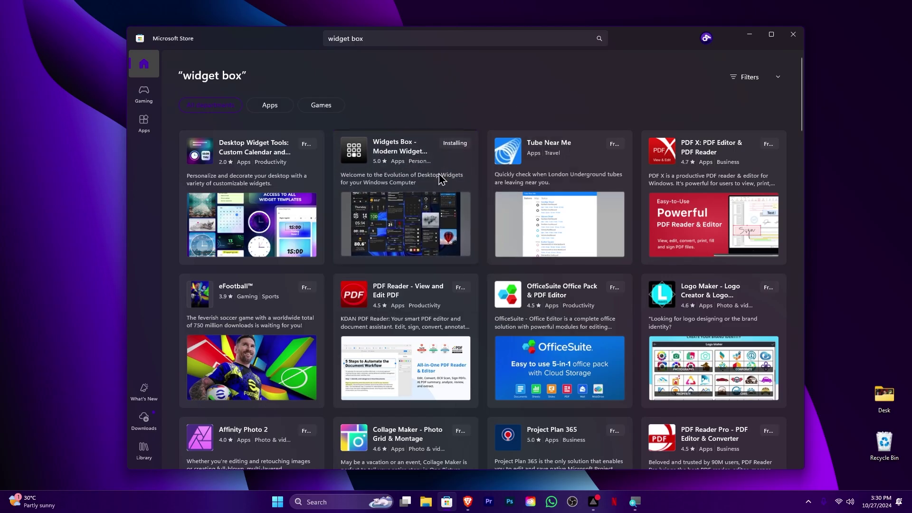
mouse_move(428, 153)
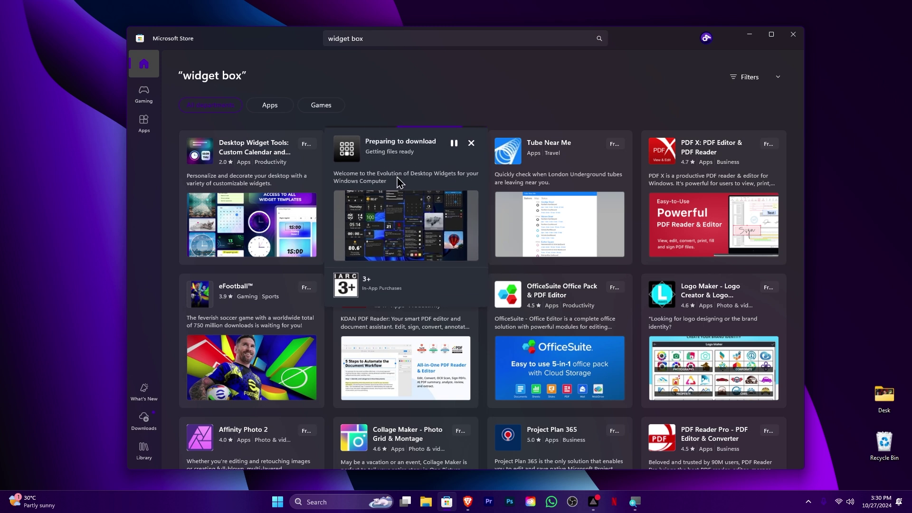
left_click(388, 148)
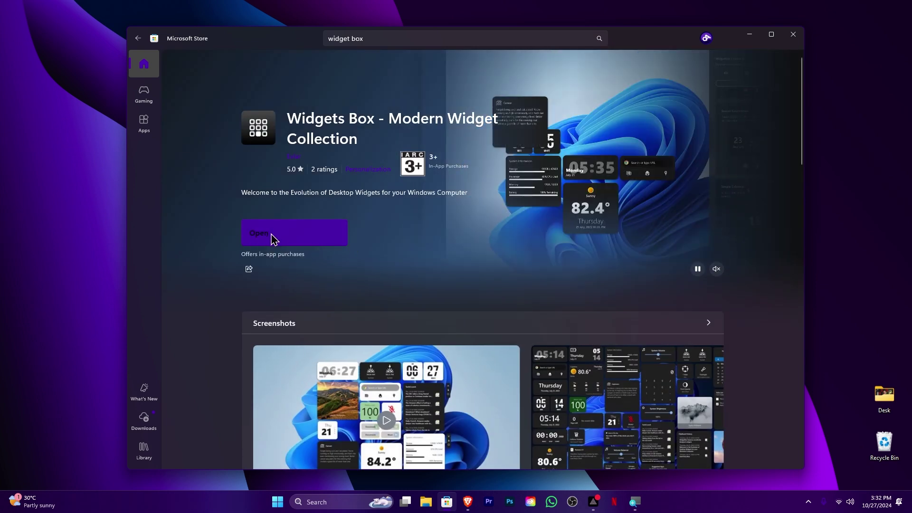
Launch Widgets Box from its product page, get the Store window out of the way and continue with the complimentary free trial.
left_click(277, 503)
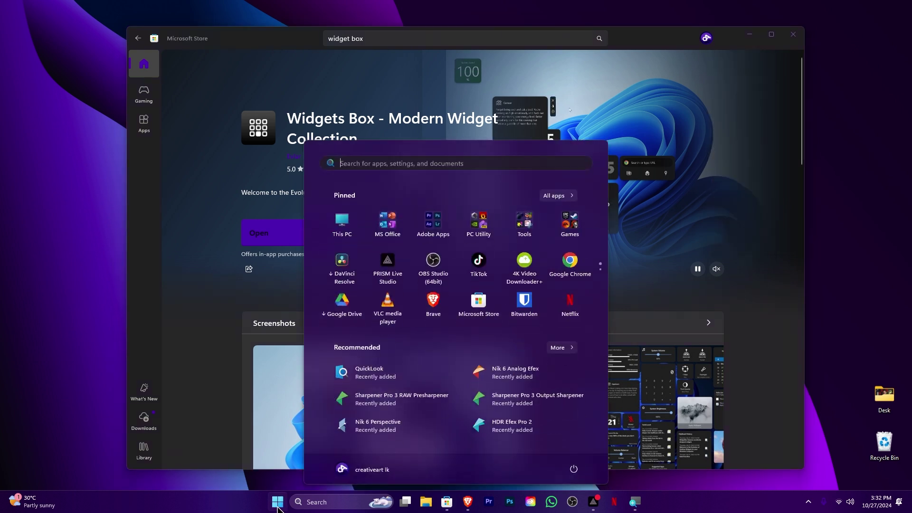
left_click(375, 164)
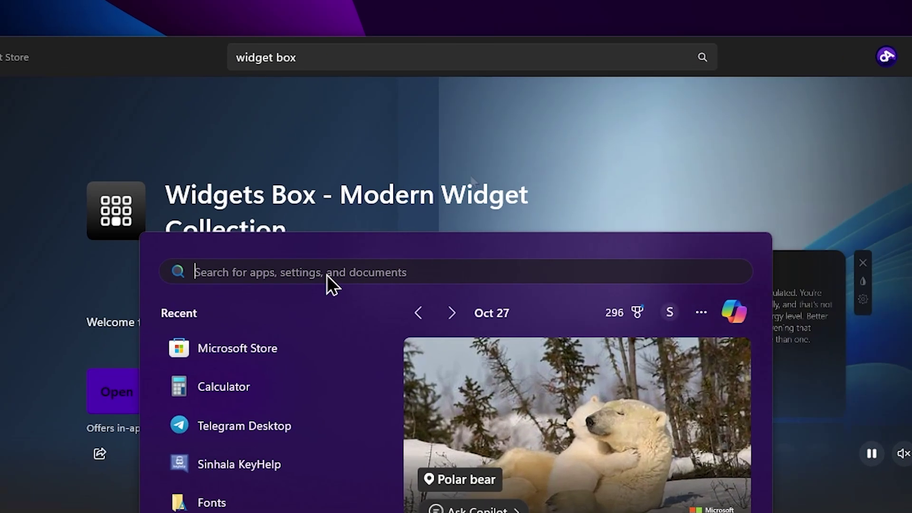
left_click(46, 416)
left_click(238, 388)
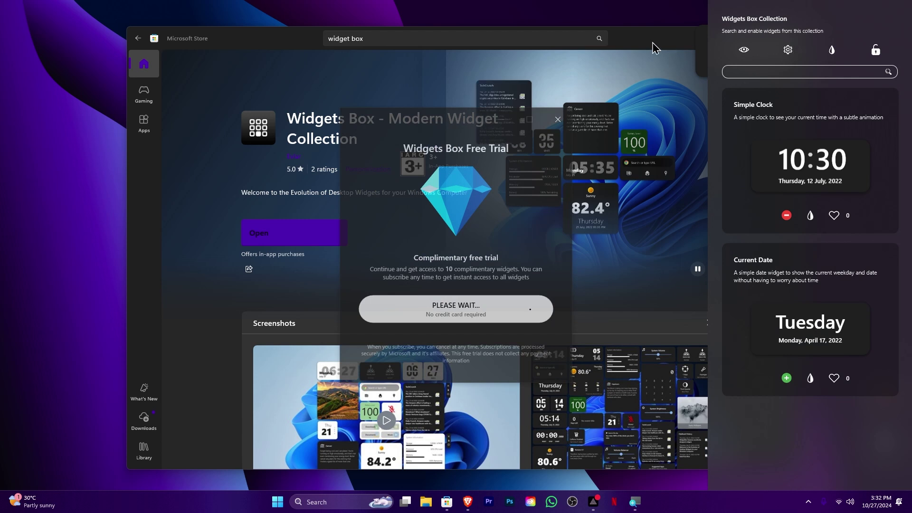
left_click(445, 504)
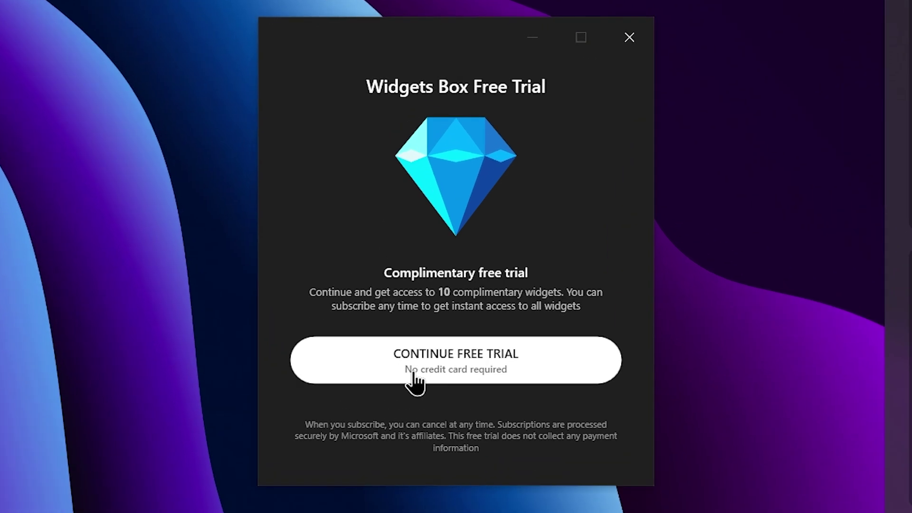
left_click(468, 375)
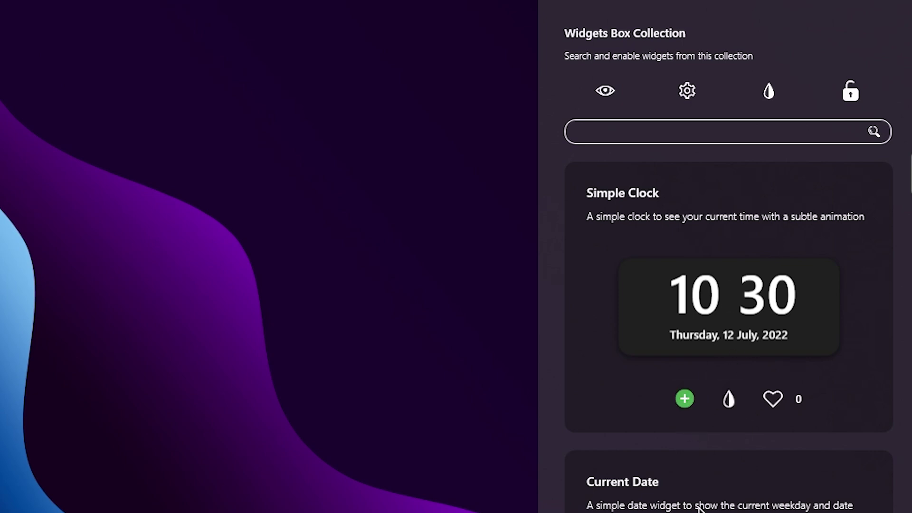
Look through the Widgets Box Collection and add the Simple Clock widget to the desktop.
scroll(728, 333, "down", 3)
scroll(728, 332, "down", 5)
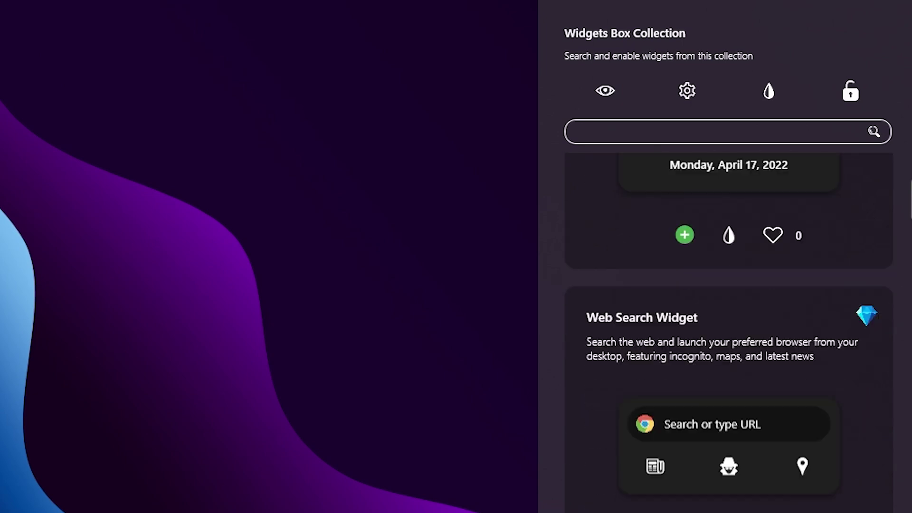
scroll(684, 408, "down", 3)
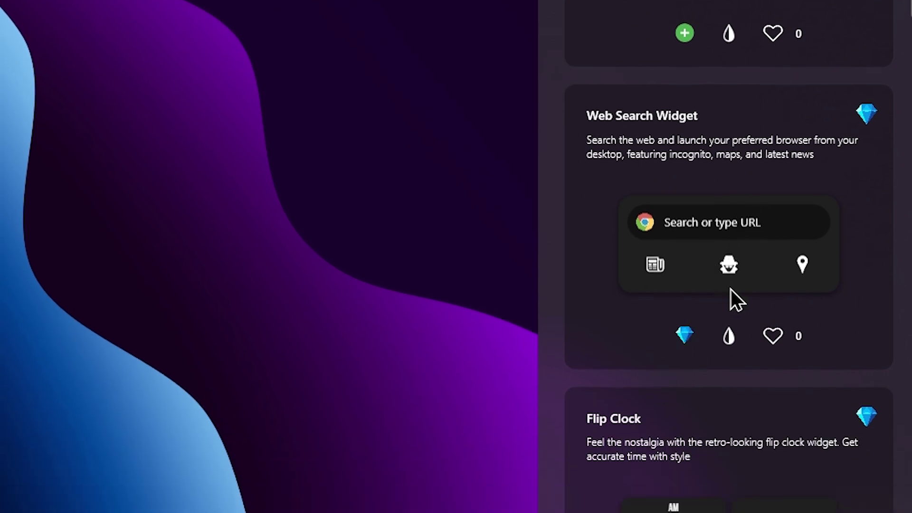
scroll(730, 289, "up", 8)
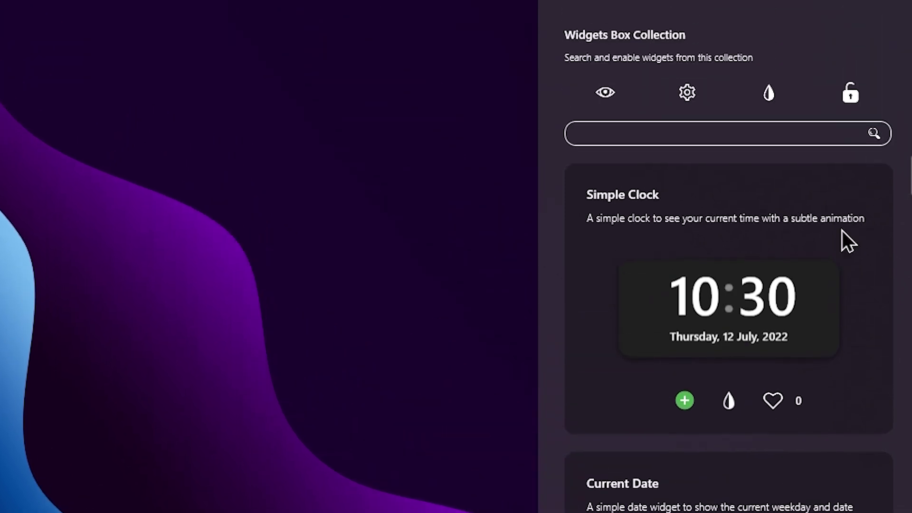
left_click(693, 409)
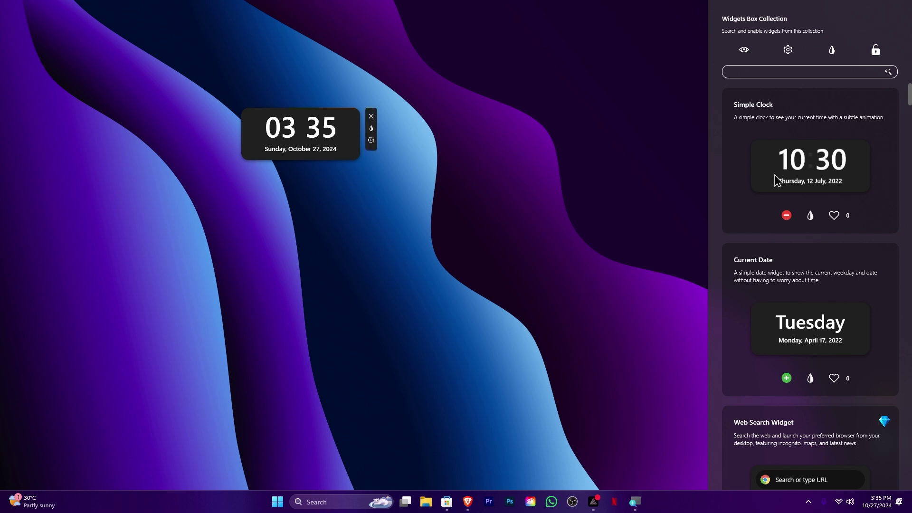
Add the Simple Calendar widget from the collection to the desktop and dismiss the widget collection.
scroll(855, 318, "down", 15)
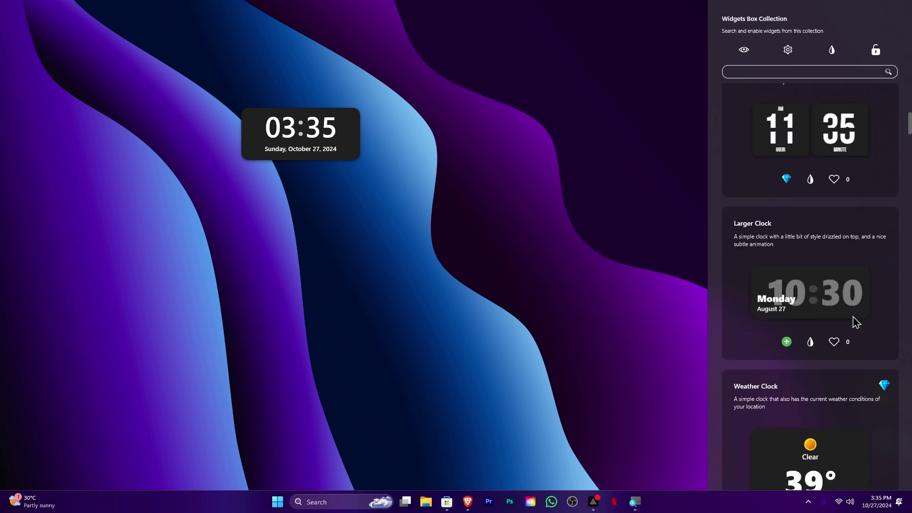
scroll(855, 320, "down", 15)
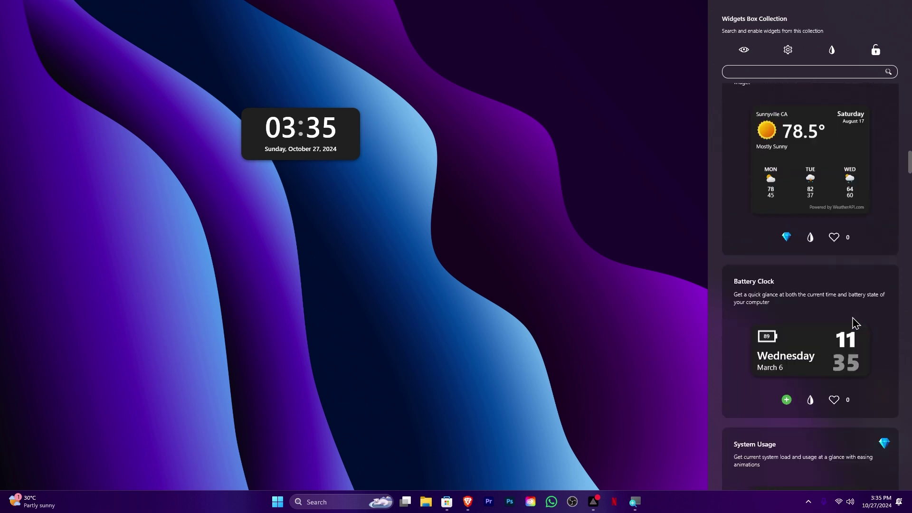
scroll(855, 323, "down", 13)
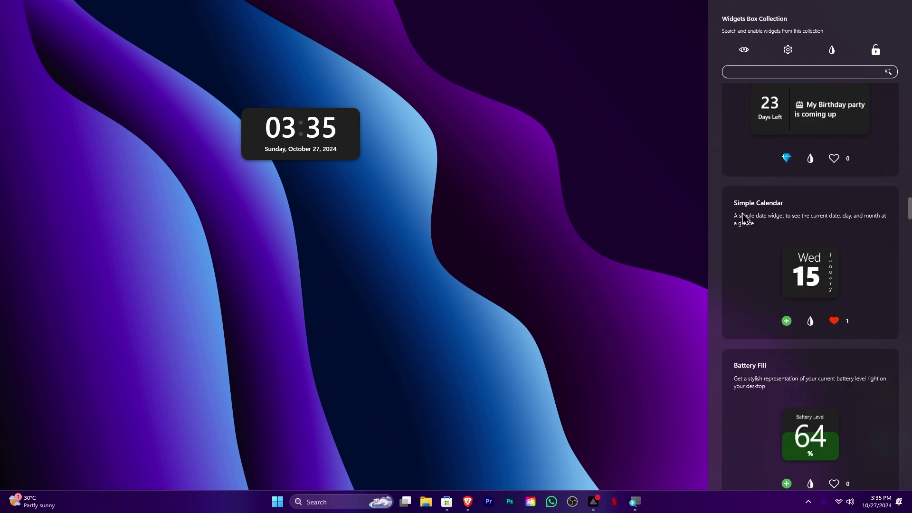
left_click(787, 322)
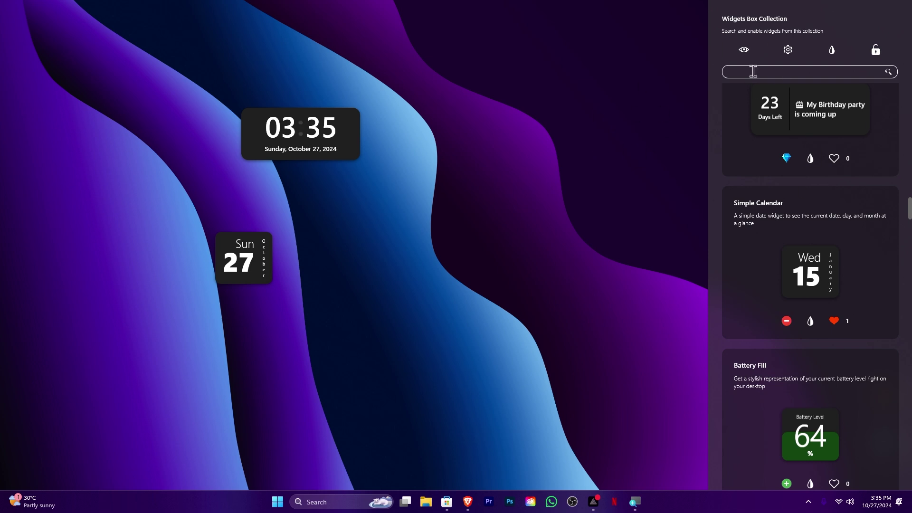
left_click(582, 119)
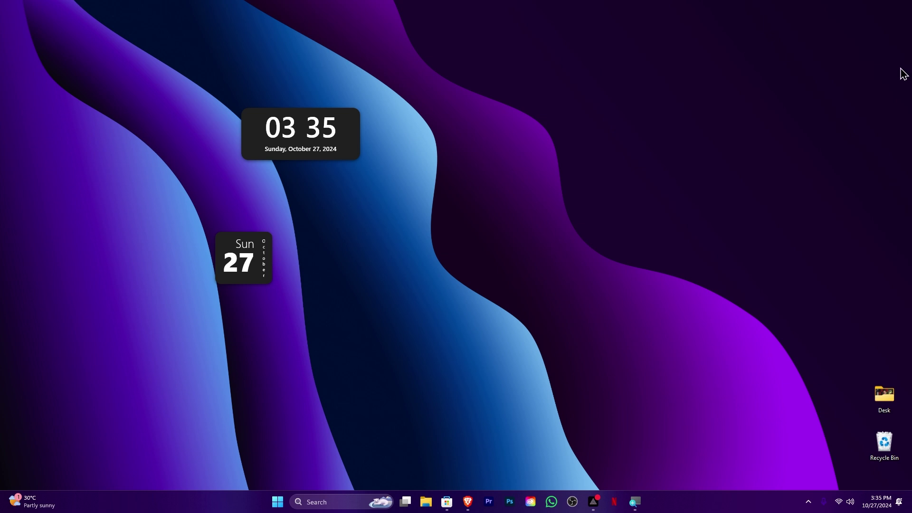
Place the clock widget near the upper-right corner of the desktop and the calendar widget directly to the right of the clock.
left_click_drag(304, 137, 754, 71)
left_click_drag(755, 75, 753, 75)
left_click_drag(257, 263, 849, 75)
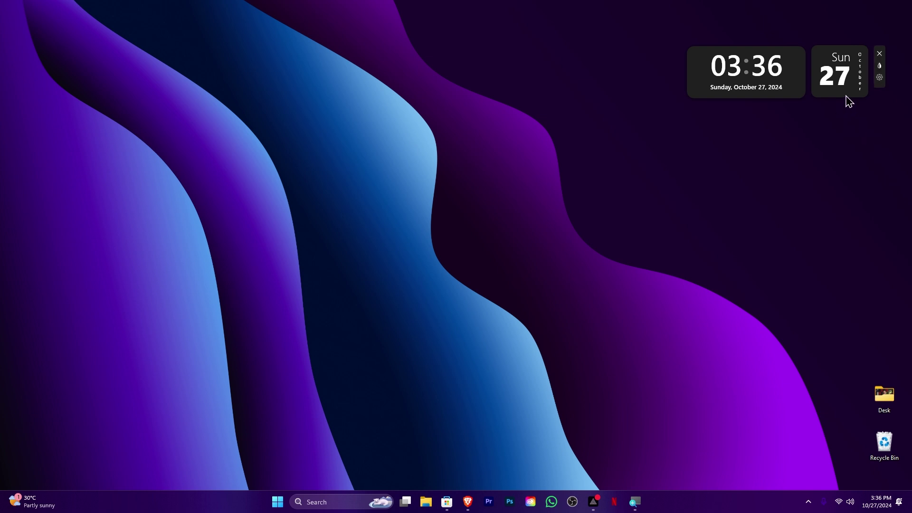
left_click_drag(843, 85, 770, 236)
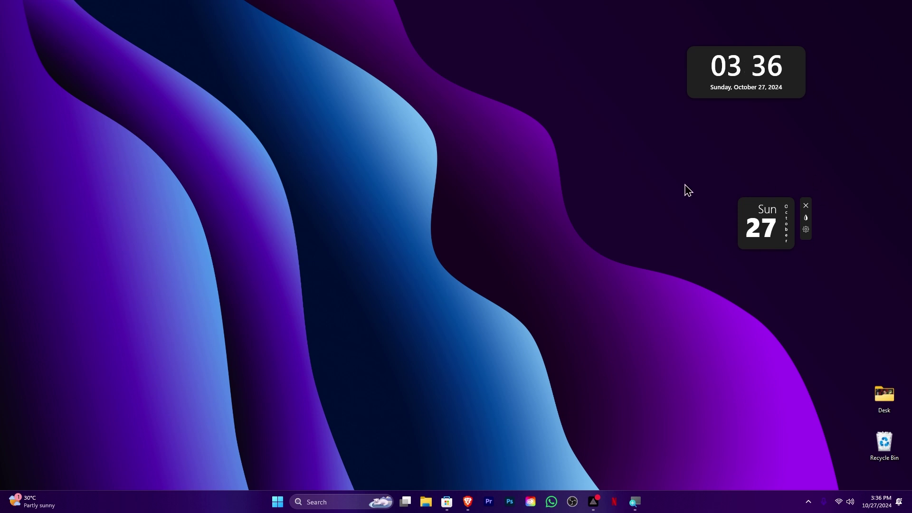
left_click_drag(778, 227, 853, 76)
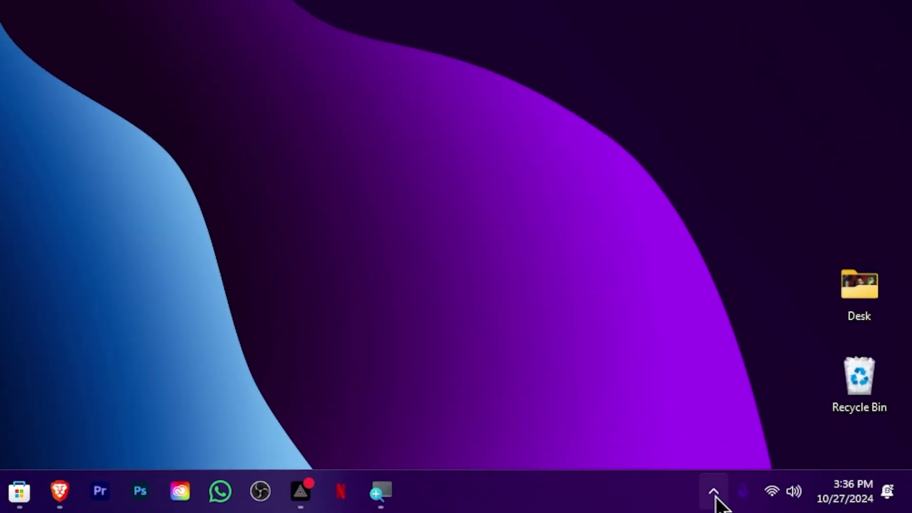
Reopen the Widgets Box Collection from the hidden background apps and lock the desktop widgets in place.
left_click(714, 493)
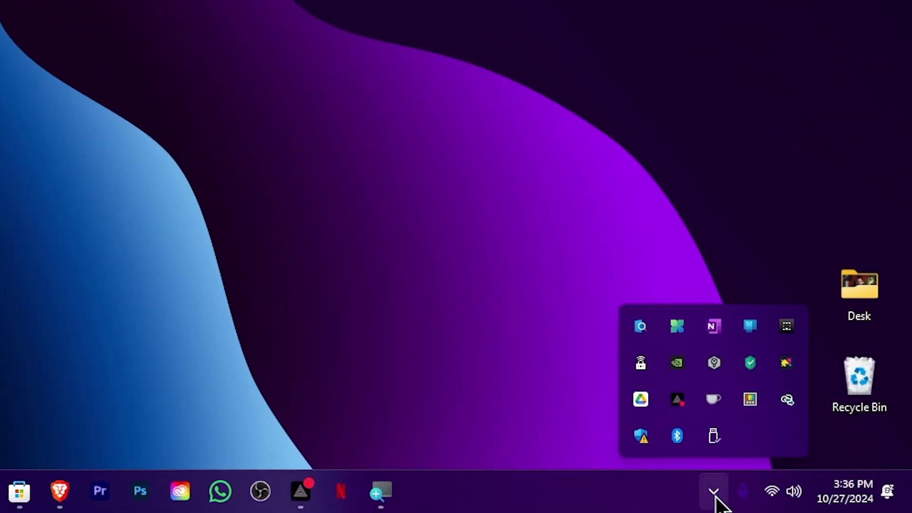
left_click(787, 326)
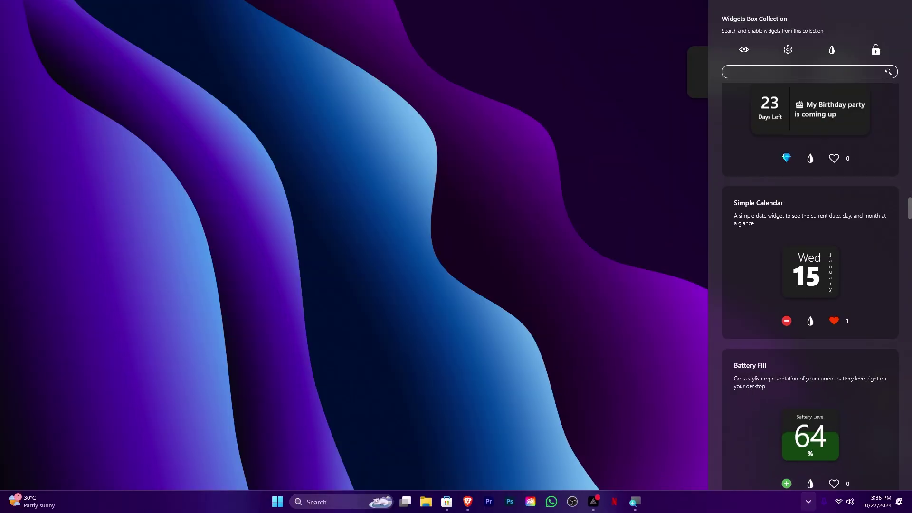
scroll(831, 228, "up", 10)
scroll(826, 241, "up", 6)
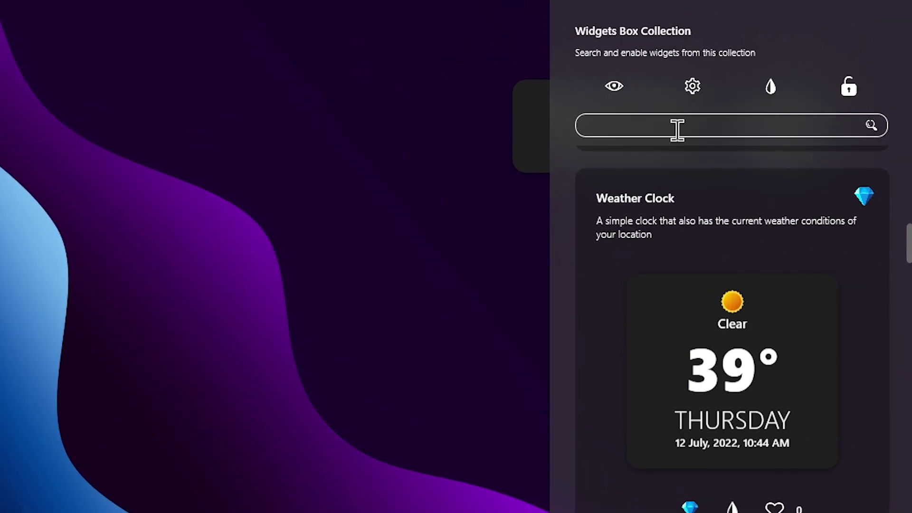
left_click(857, 93)
Try hiding and re-showing all desktop widgets, and review the Widgets Box license and settings window before closing it.
left_click(618, 88)
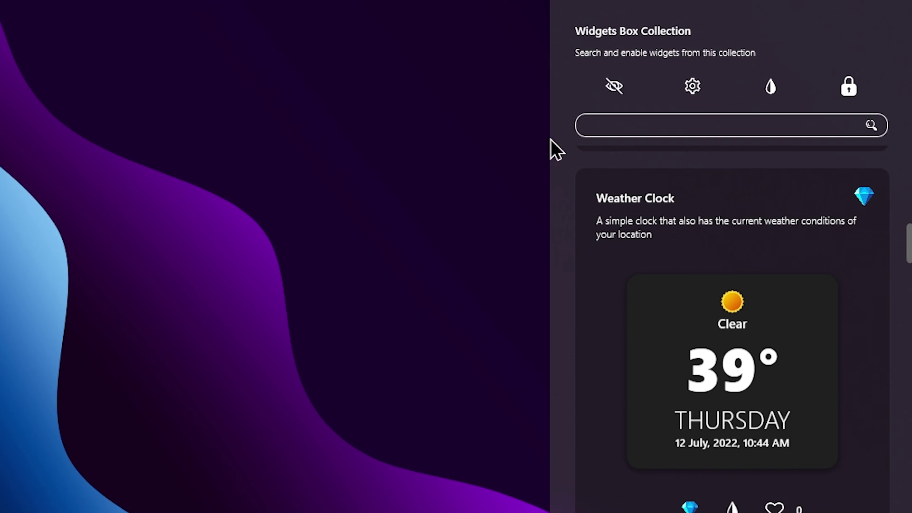
left_click(615, 91)
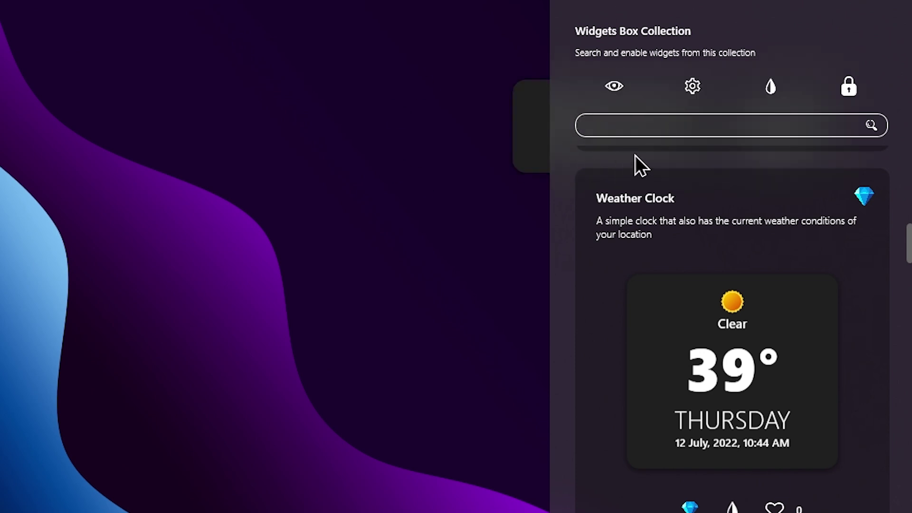
left_click(702, 92)
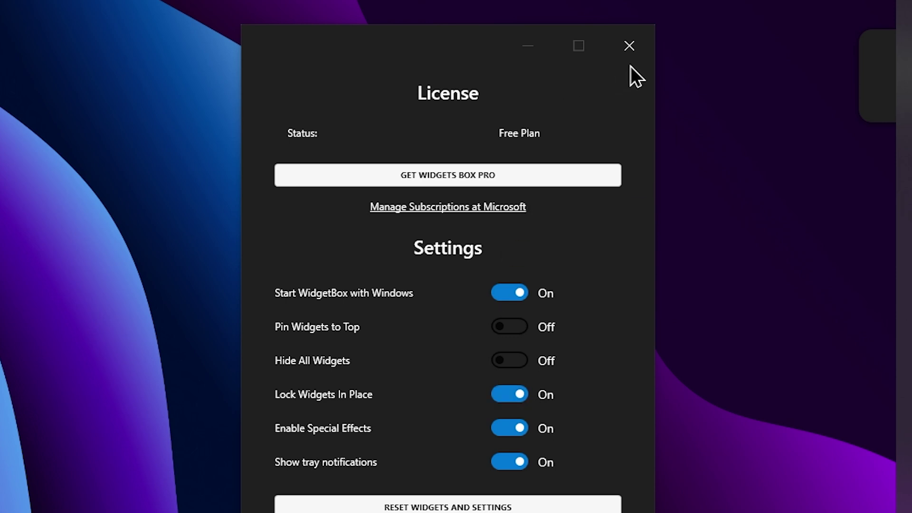
left_click(630, 46)
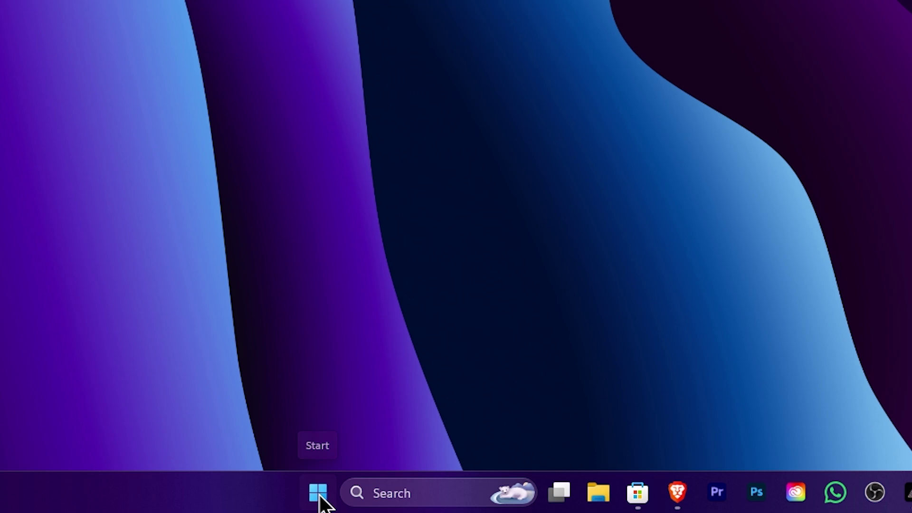
Open the Taskbar page of the Personalization section in Windows Settings.
right_click(279, 502)
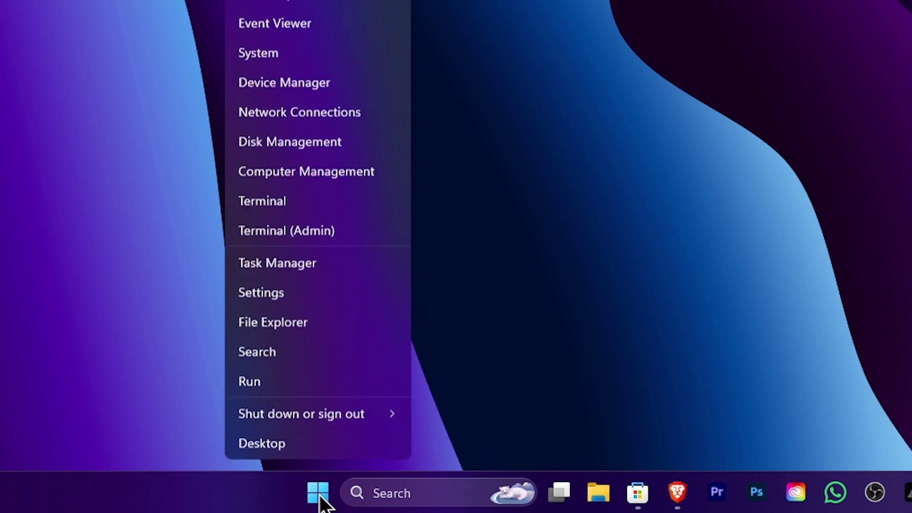
left_click(278, 291)
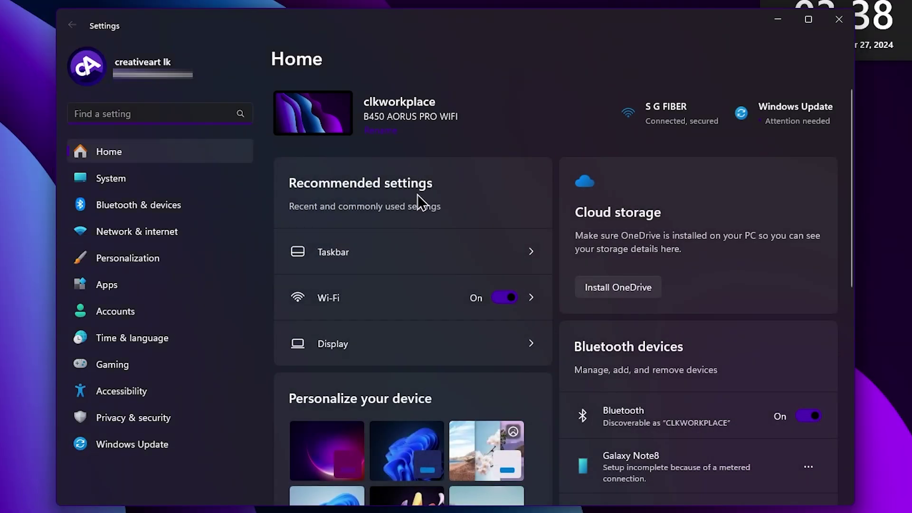
left_click(169, 263)
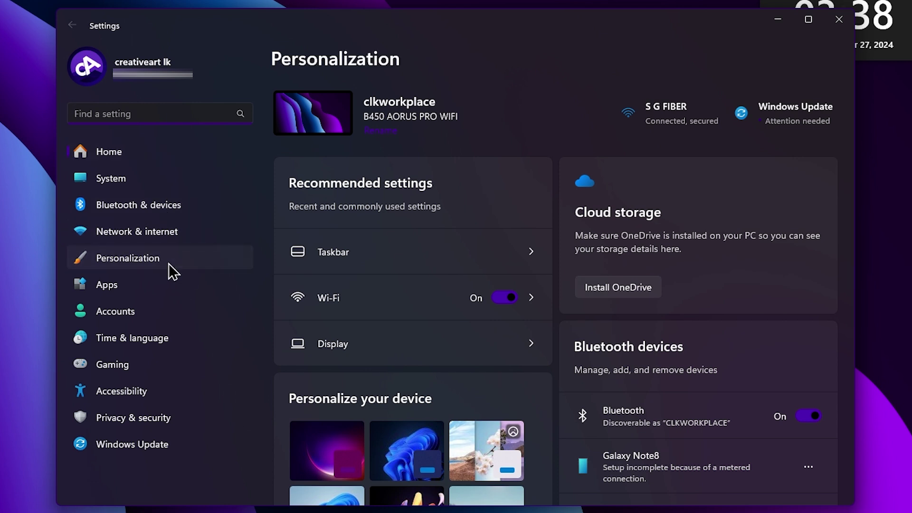
scroll(387, 403, "down", 5)
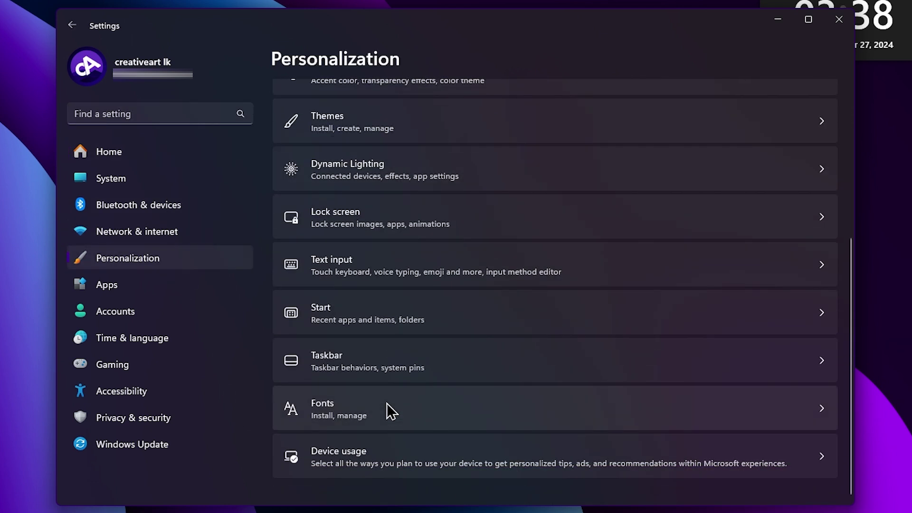
left_click(364, 373)
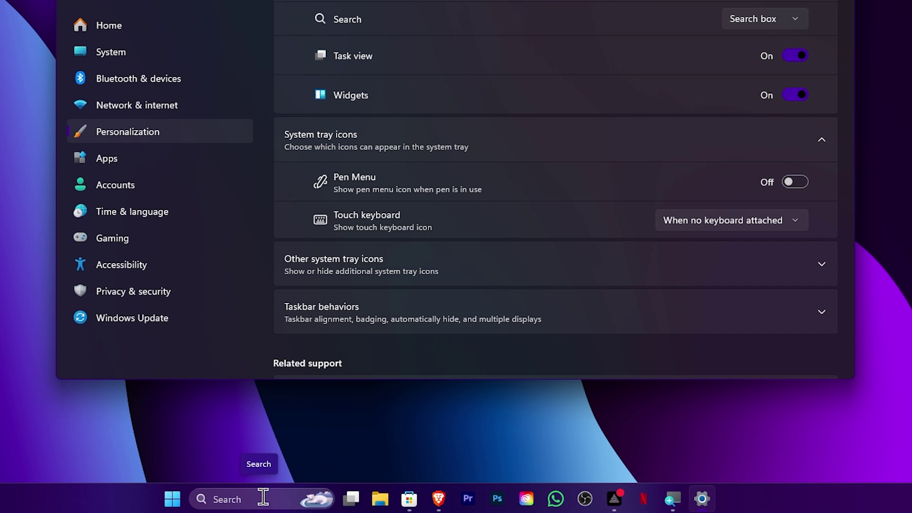
Check the Start menu's own search field, and set the taskbar's Search item to Hide.
left_click(174, 499)
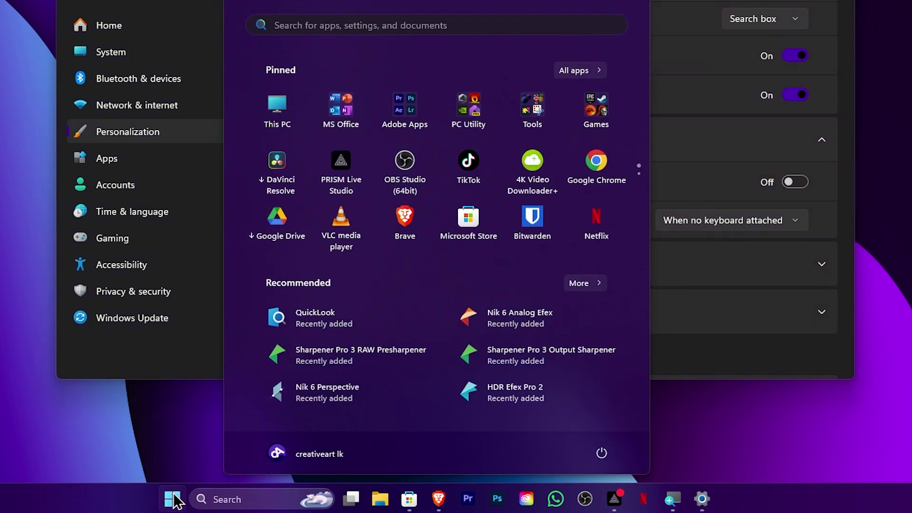
left_click(174, 498)
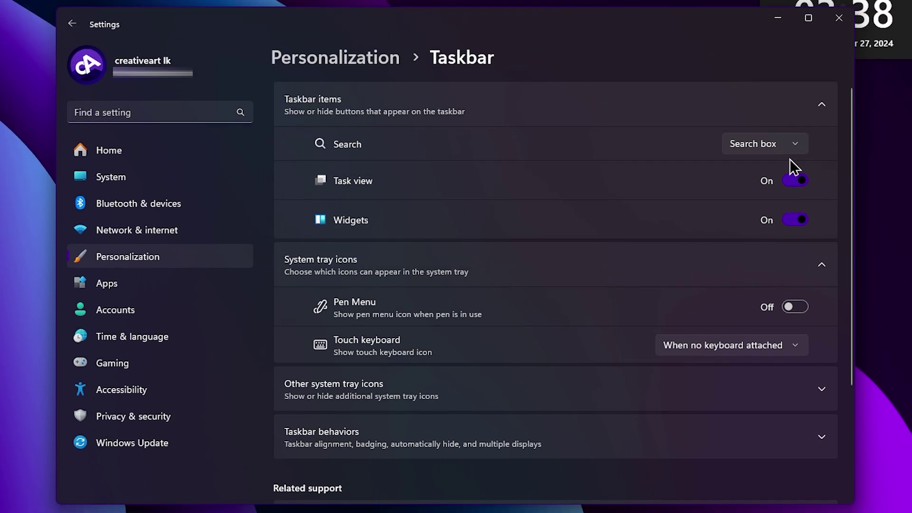
left_click(789, 148)
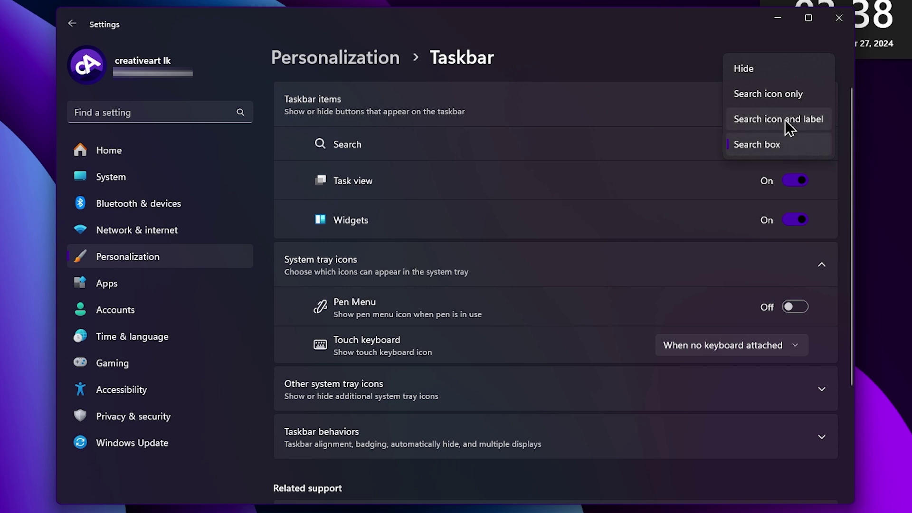
left_click(769, 70)
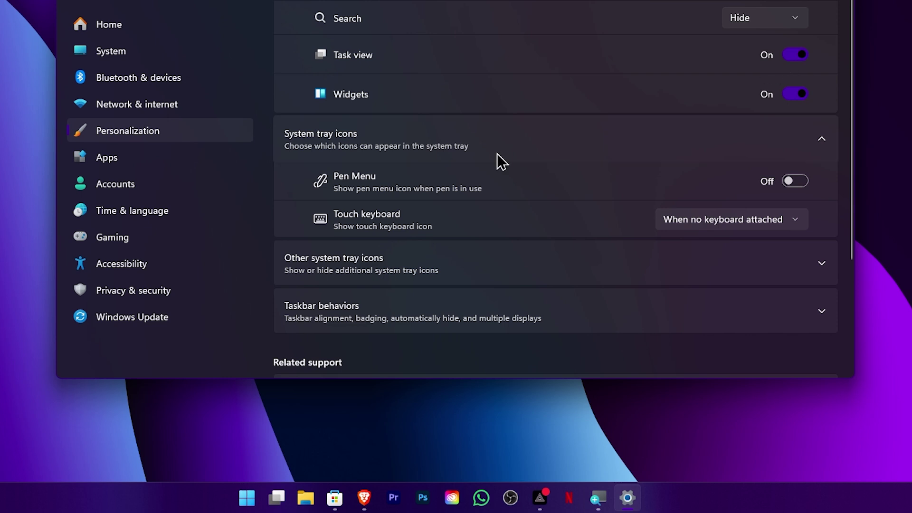
Turn off both Task view and Widgets in the taskbar items.
mouse_move(279, 503)
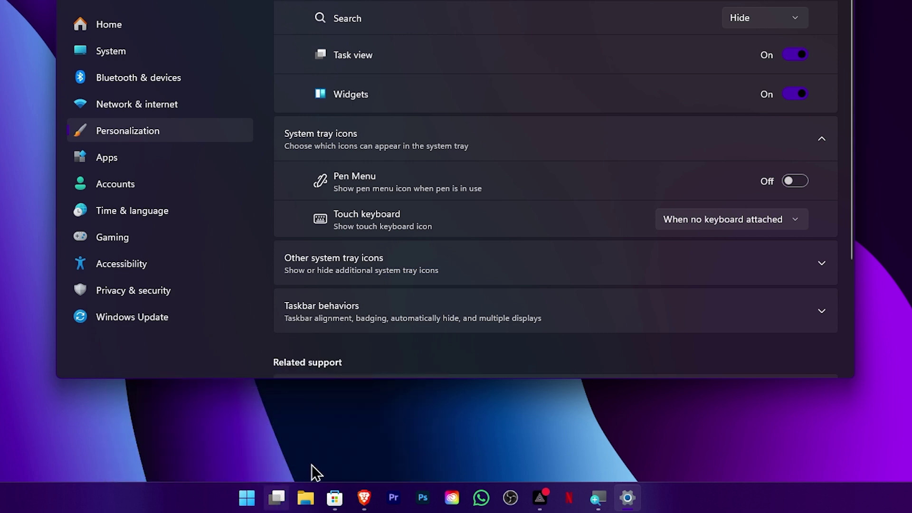
left_click(800, 56)
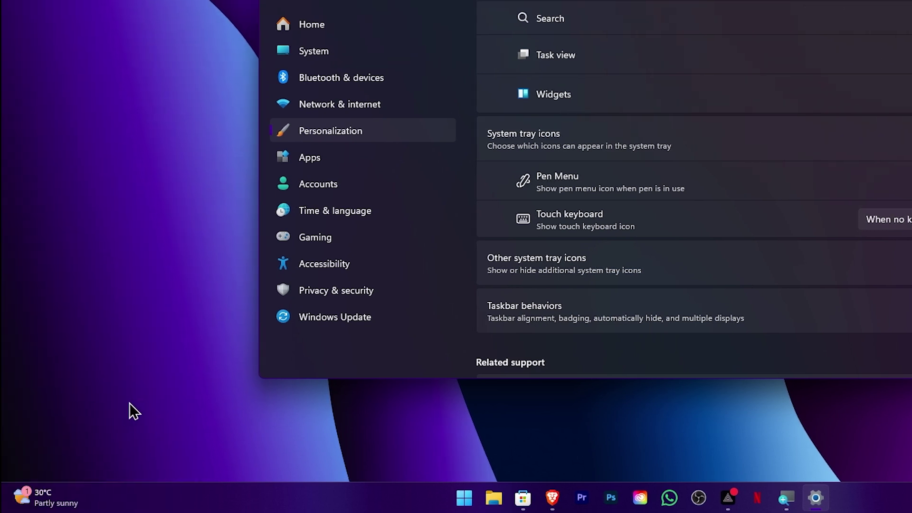
left_click_drag(129, 402, 1, 506)
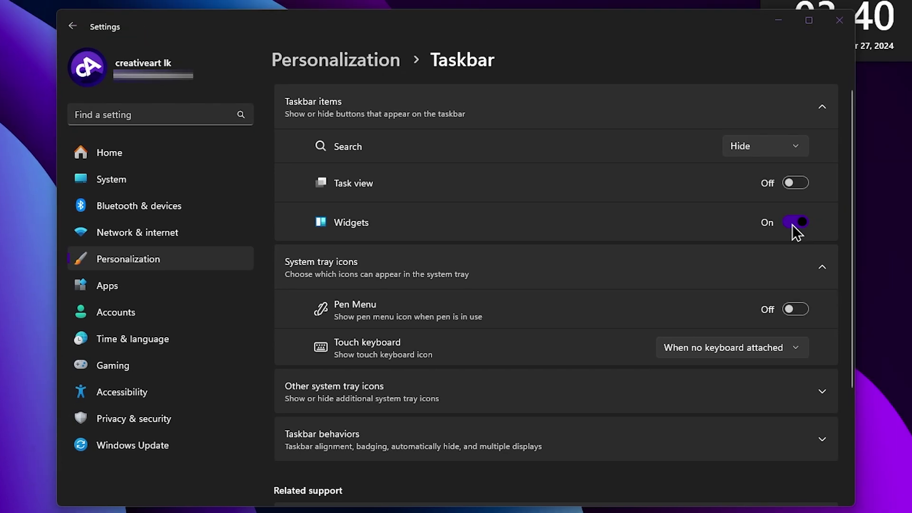
left_click(793, 223)
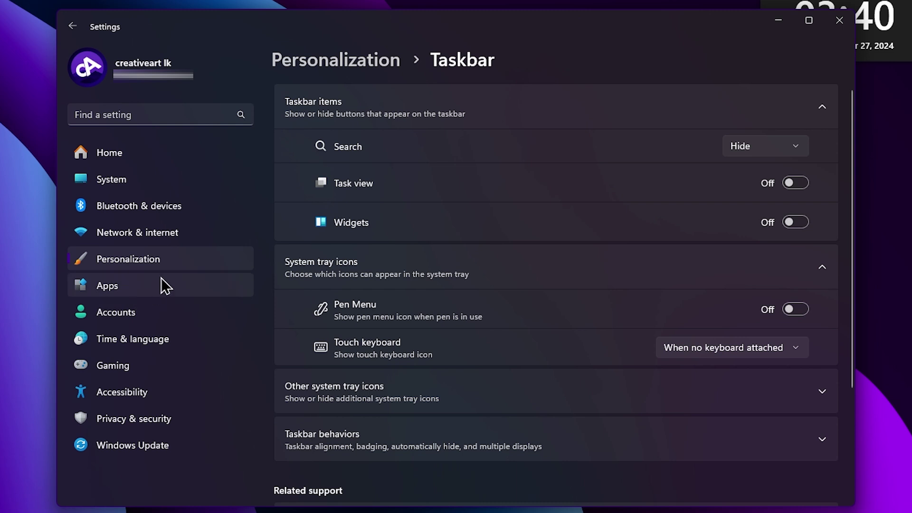
Set the Start layout to More pins with Show recently added apps on, and check the layout in the Start menu.
left_click(179, 255)
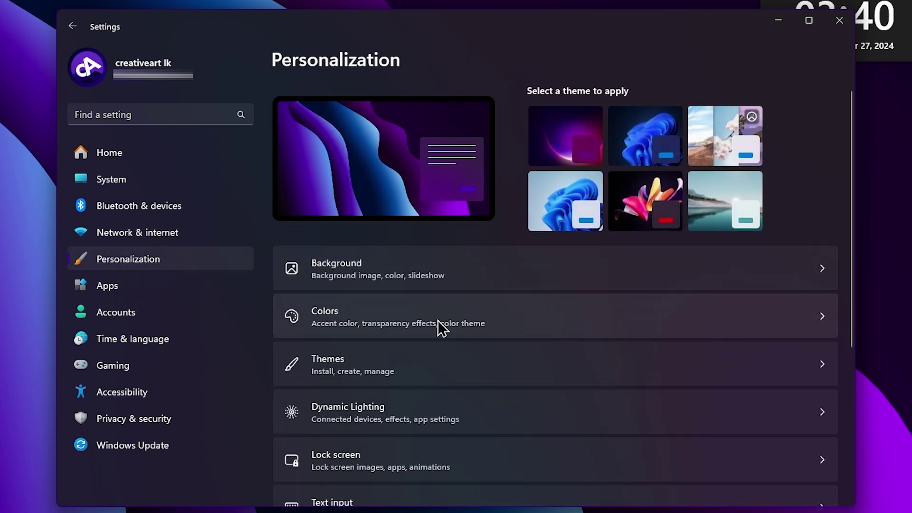
scroll(427, 423, "down", 3)
left_click(346, 422)
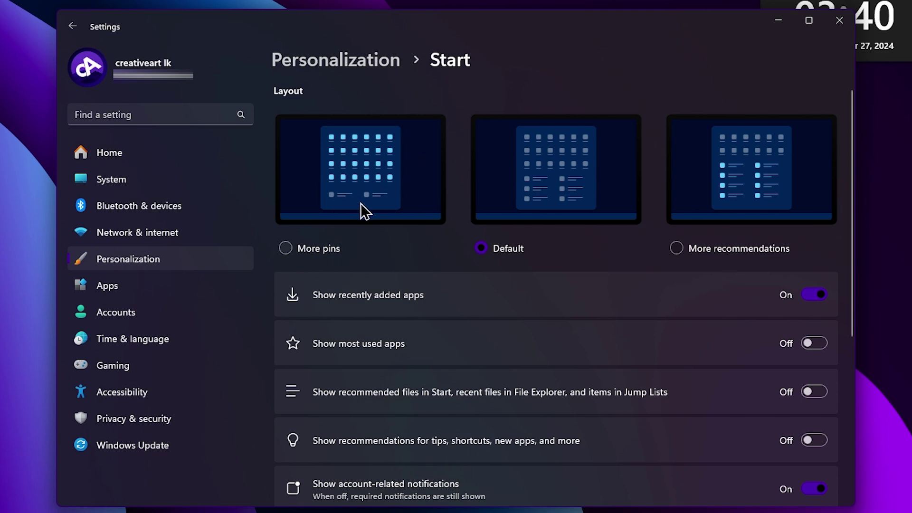
left_click(286, 252)
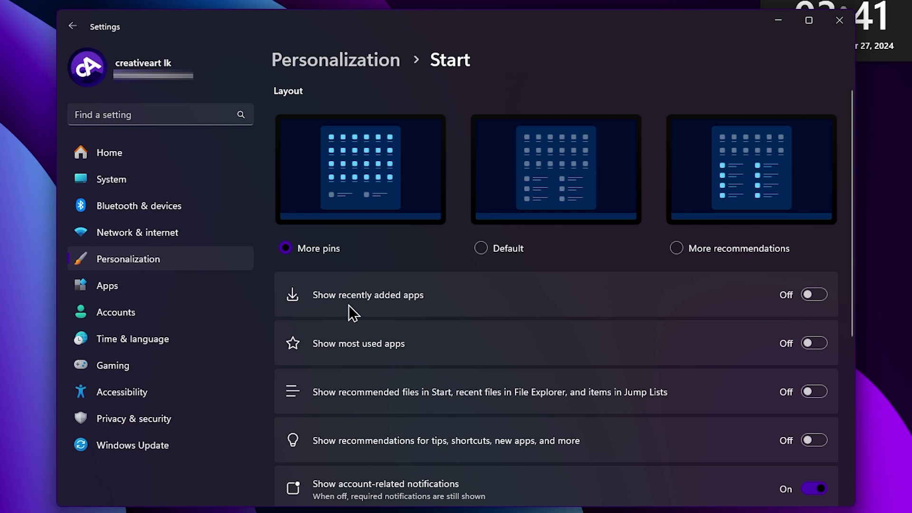
left_click(814, 296)
key("super")
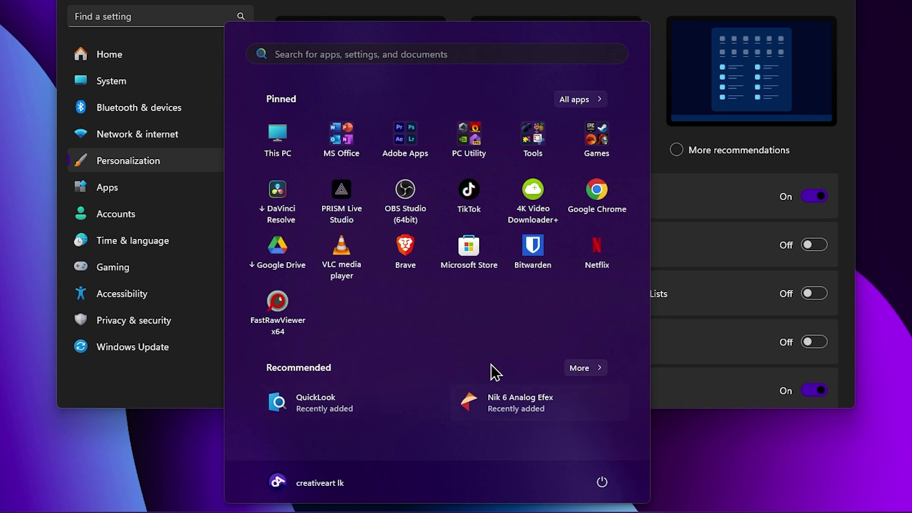
key("super")
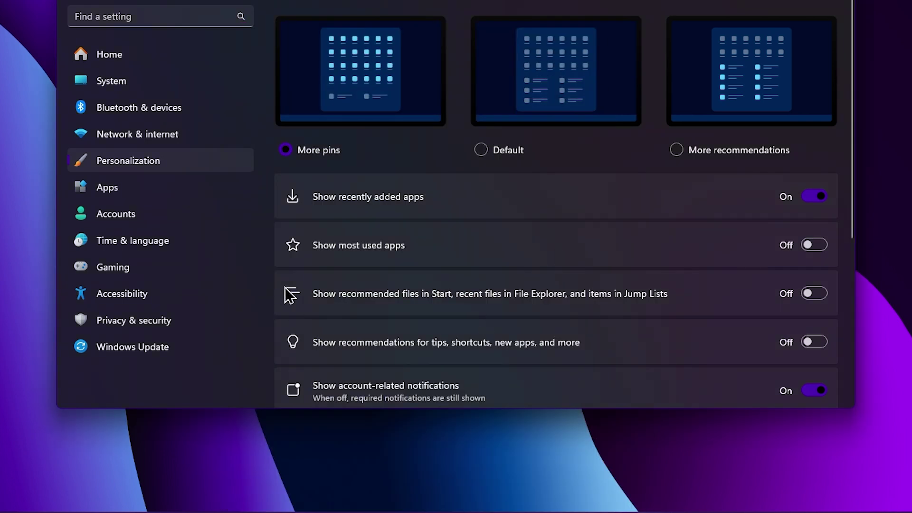
Open the Folders page of the Start settings and inspect the area beside the Start menu's power options.
scroll(406, 296, "down", 3)
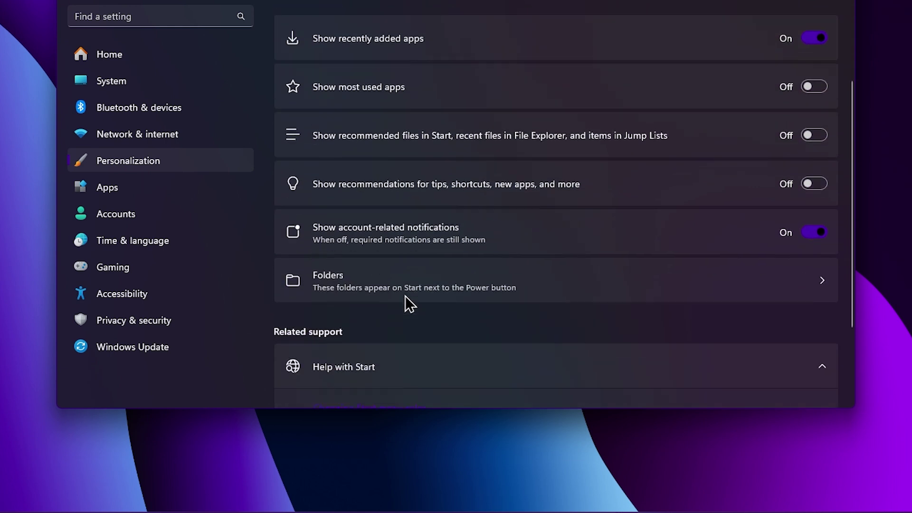
left_click(401, 247)
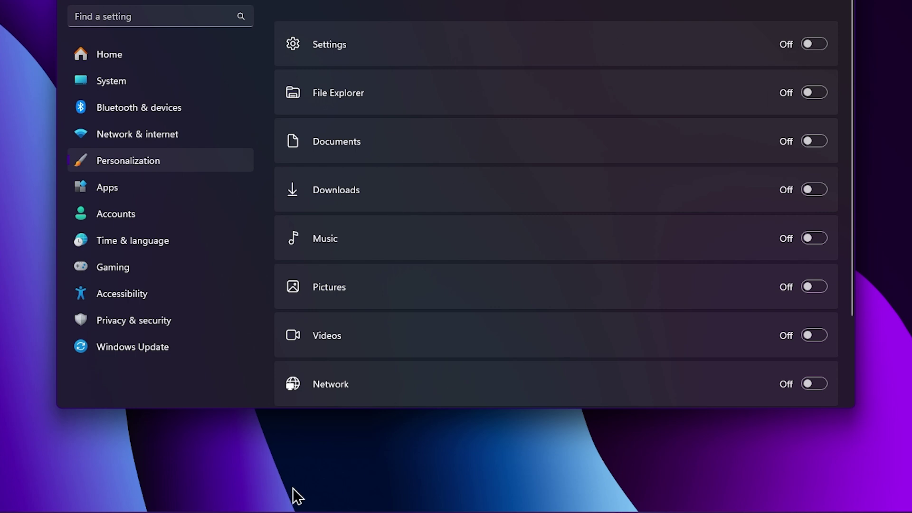
key("super")
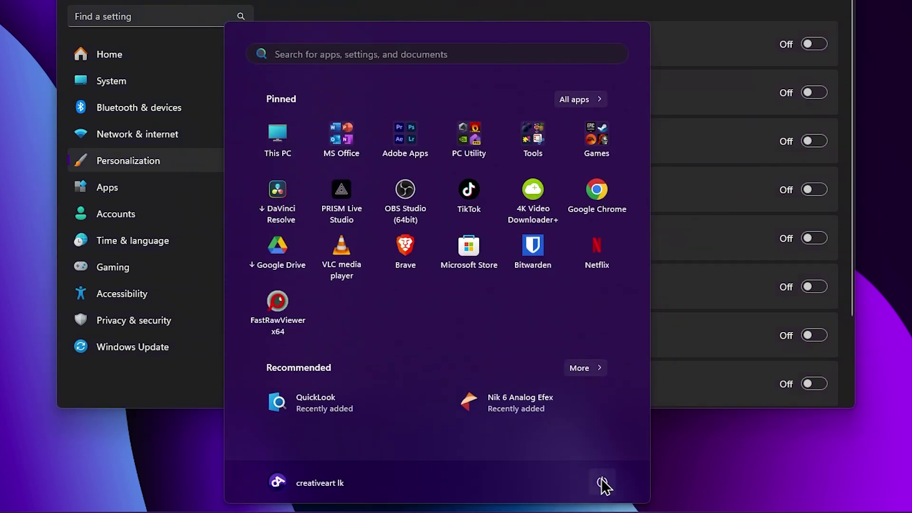
left_click(602, 481)
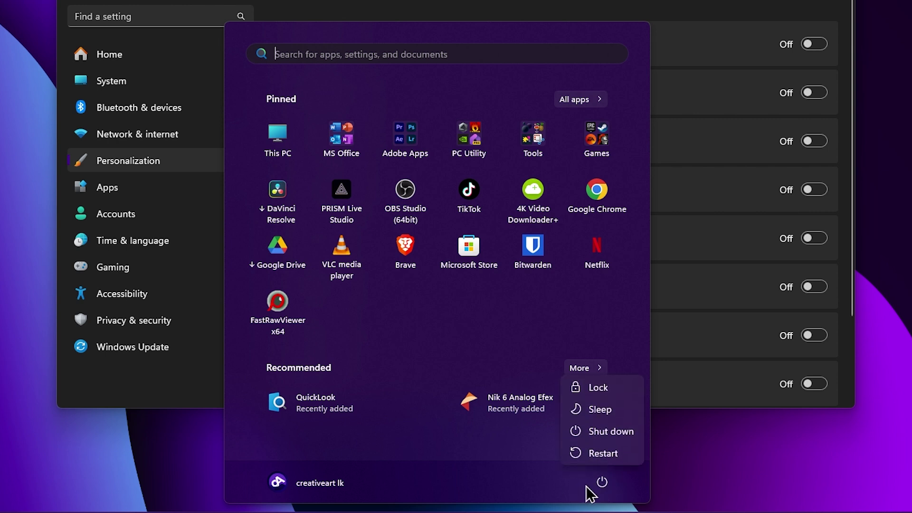
left_click(562, 484)
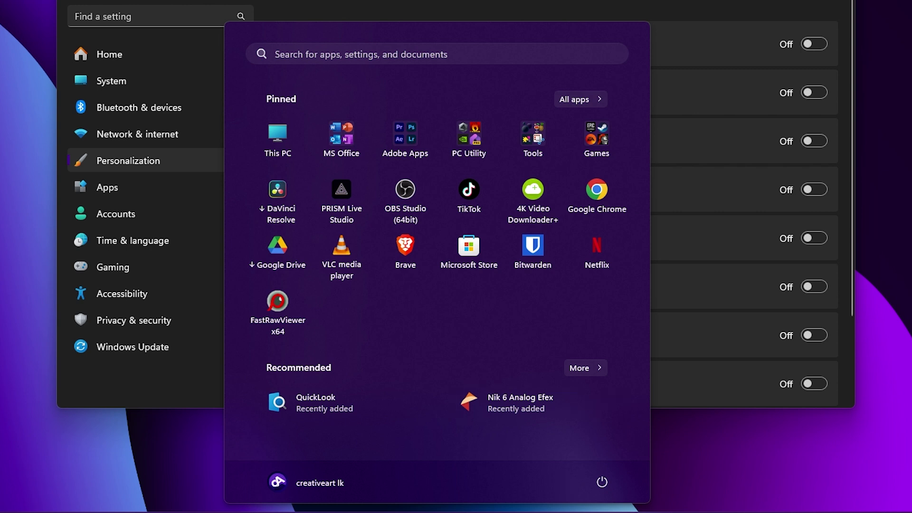
left_click(658, 117)
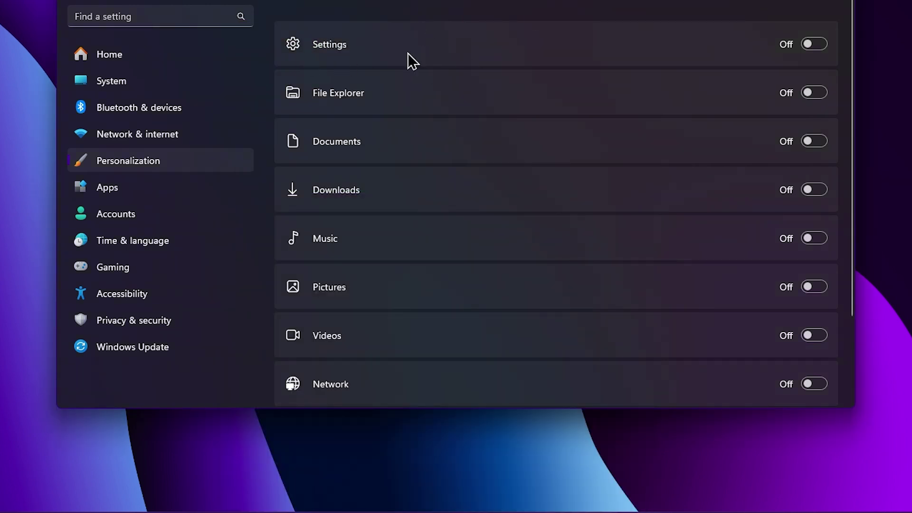
Turn on Settings, Documents, Downloads and Personal folder as Start folders, and check their shortcuts in the Start menu.
left_click(818, 46)
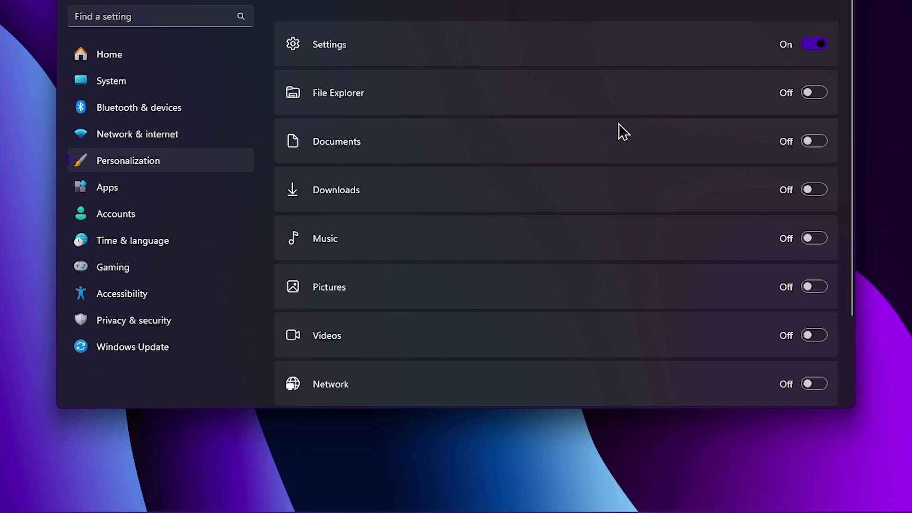
left_click(813, 142)
left_click(815, 191)
scroll(478, 283, "down", 3)
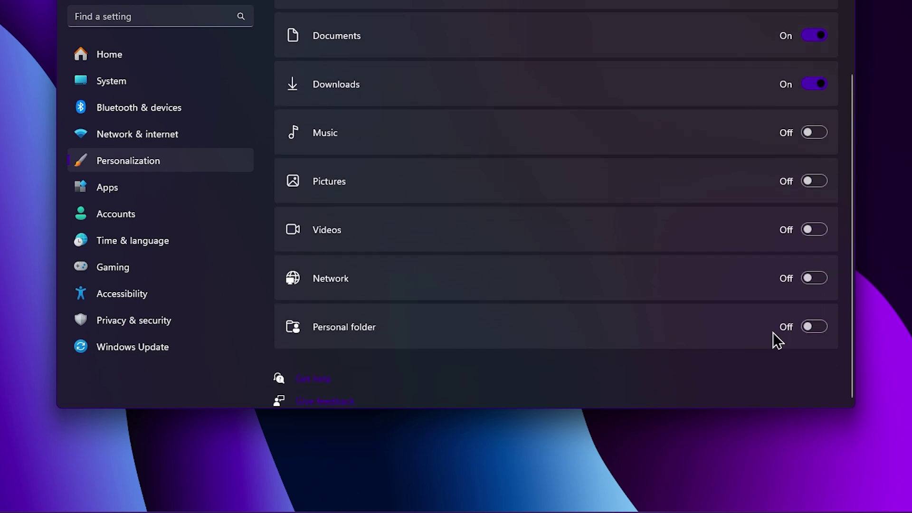
left_click(823, 328)
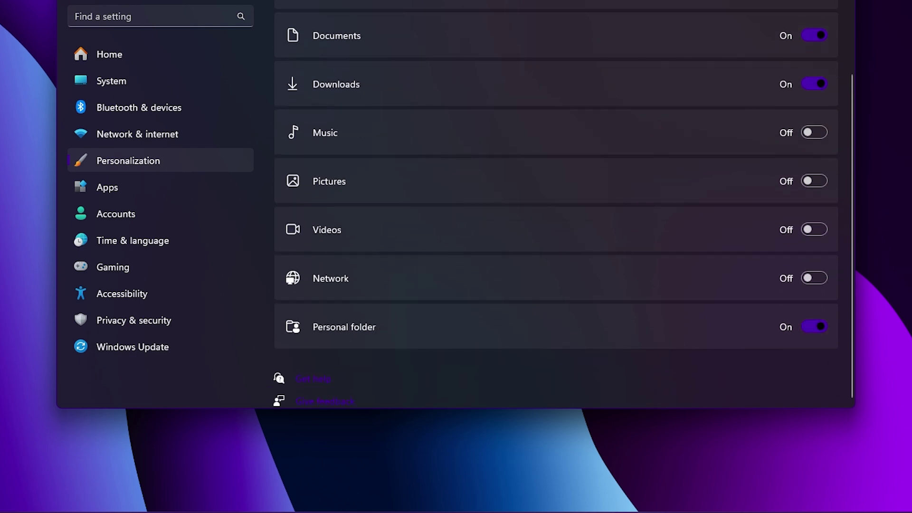
key("super")
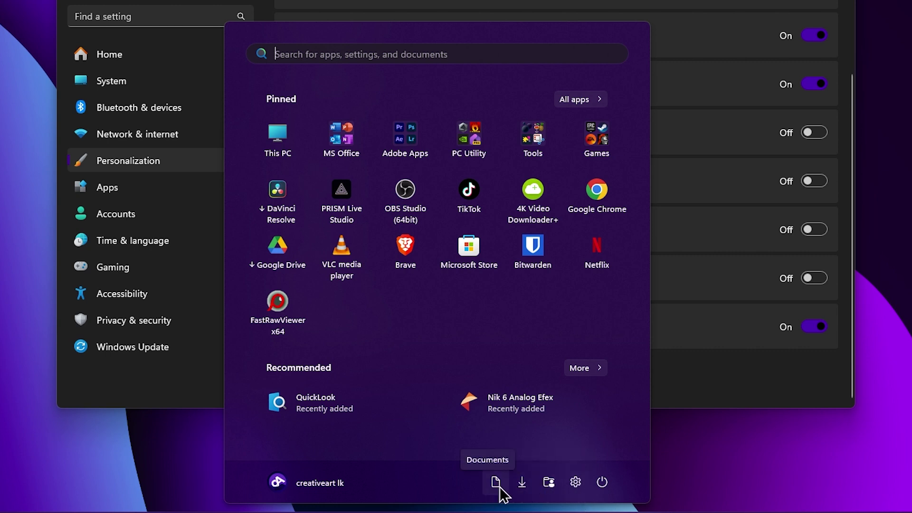
Close the Start menu and the Settings window to return to the desktop.
left_click(756, 382)
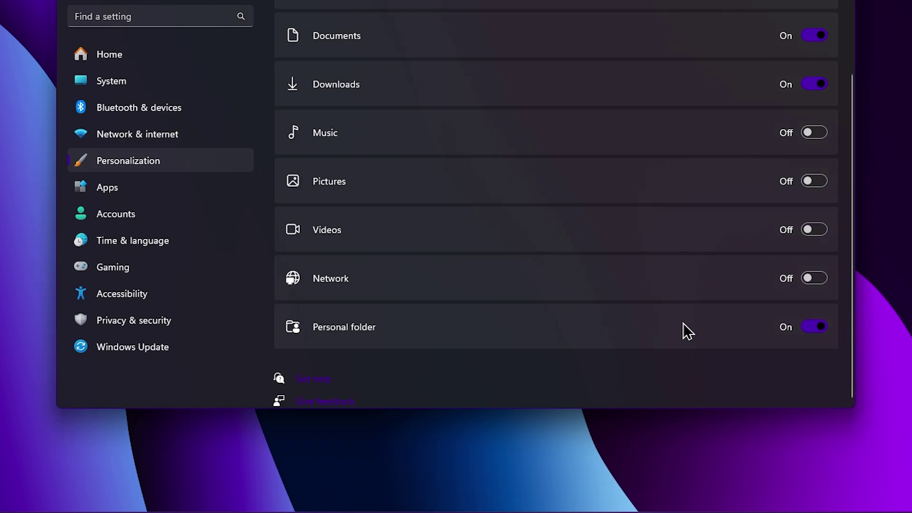
scroll(640, 228, "up", 2)
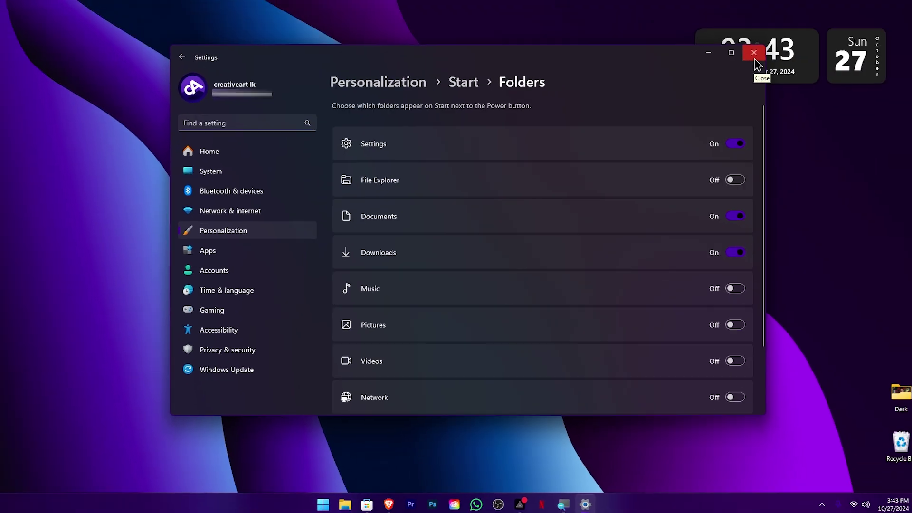
left_click(744, 69)
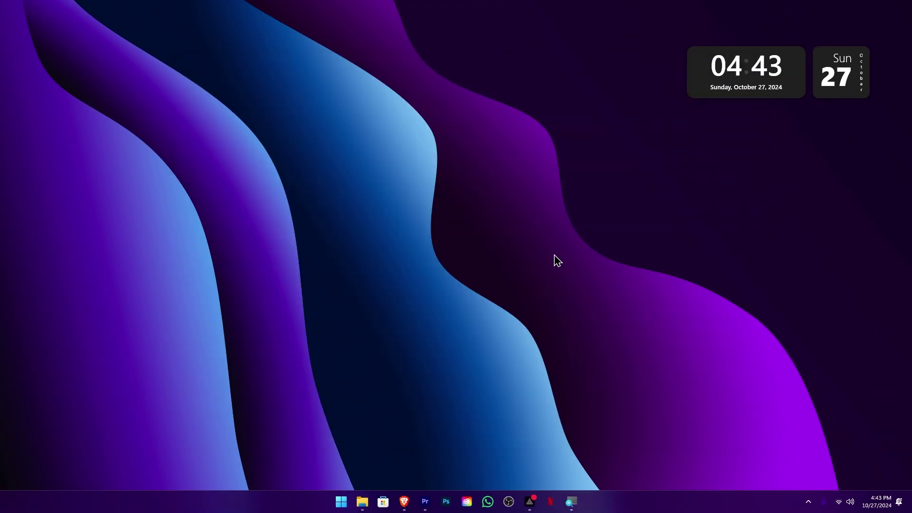
Open Color theam.txt from the CLK Wallpapers folder and copy the color code #37007F.
left_click(342, 500)
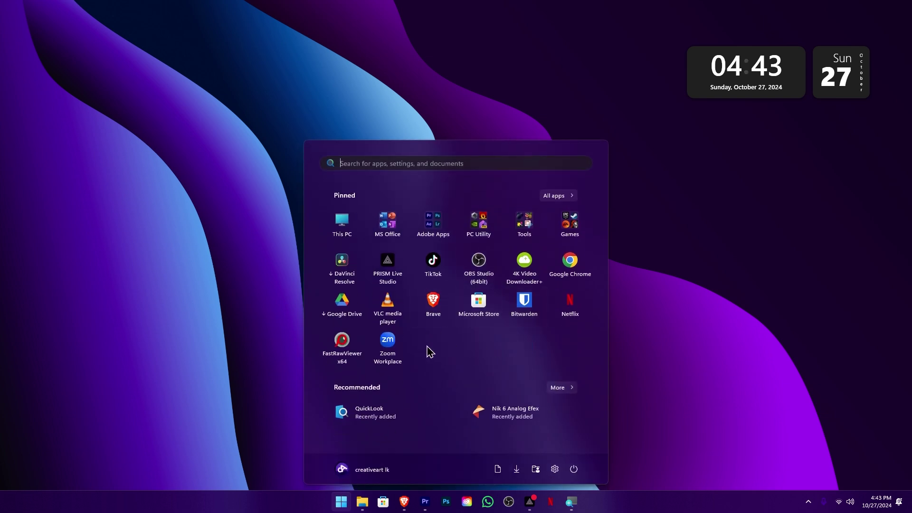
left_click(362, 502)
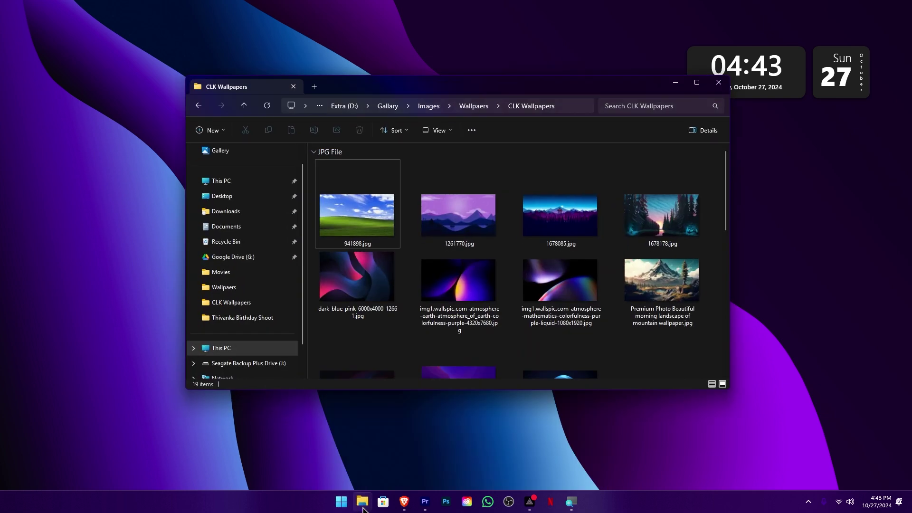
left_click(500, 263)
scroll(500, 263, "down", 5)
double_click(367, 337)
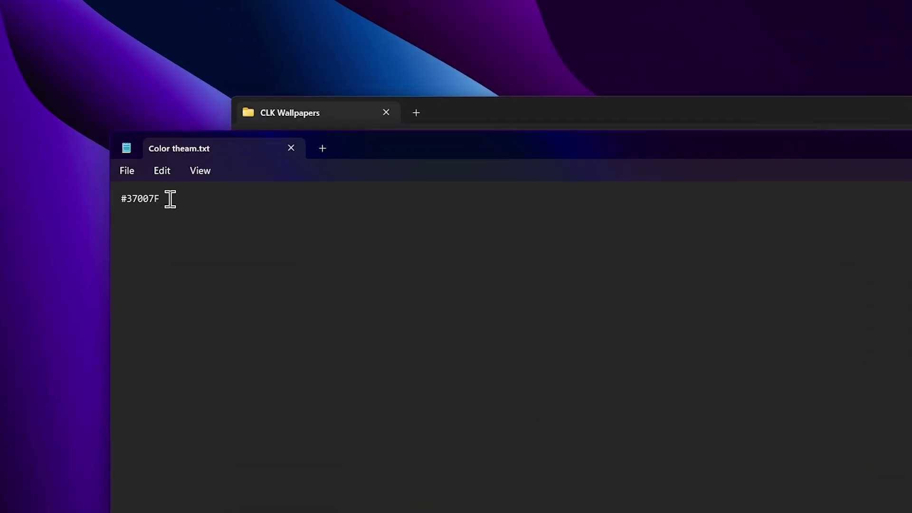
left_click_drag(143, 146, 102, 148)
right_click(143, 201)
left_click(217, 271)
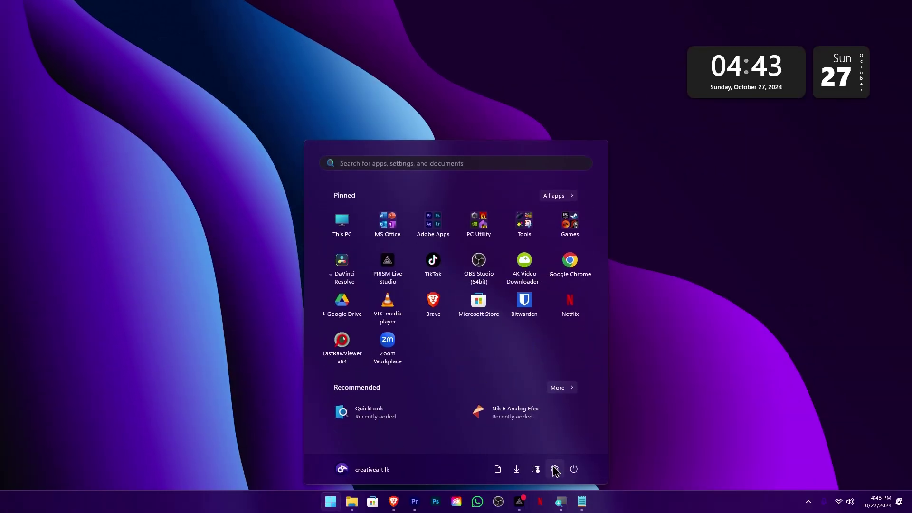
Open the Colors page of the Personalization settings and set the accent color to Yellow gold.
left_click(555, 470)
left_click(262, 241)
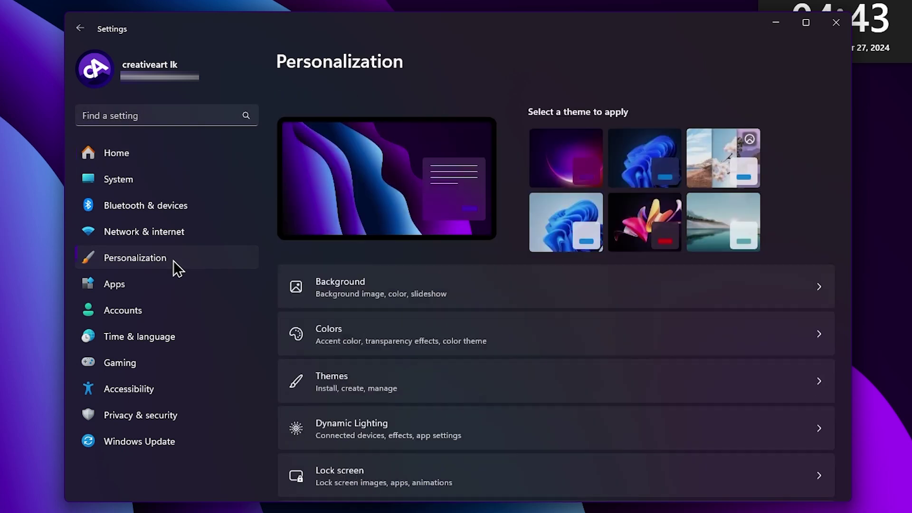
left_click(400, 326)
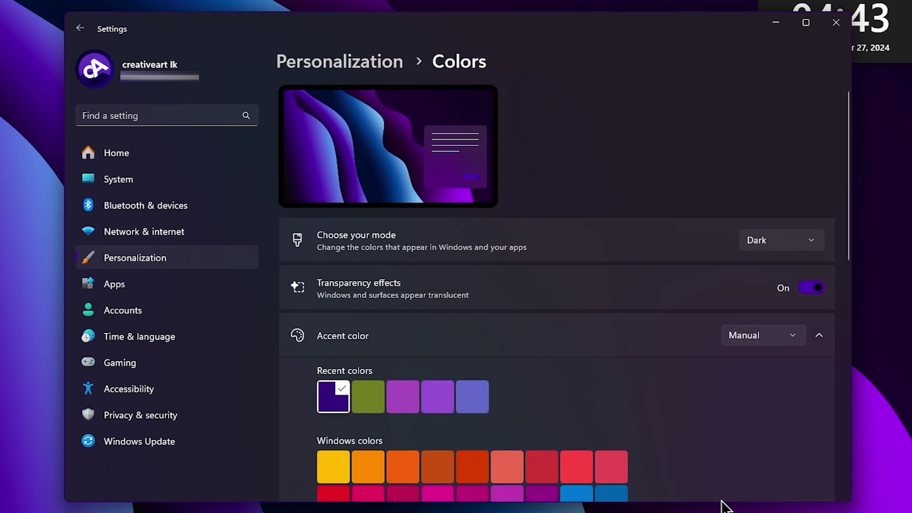
scroll(603, 361, "down", 5)
scroll(604, 369, "up", 2)
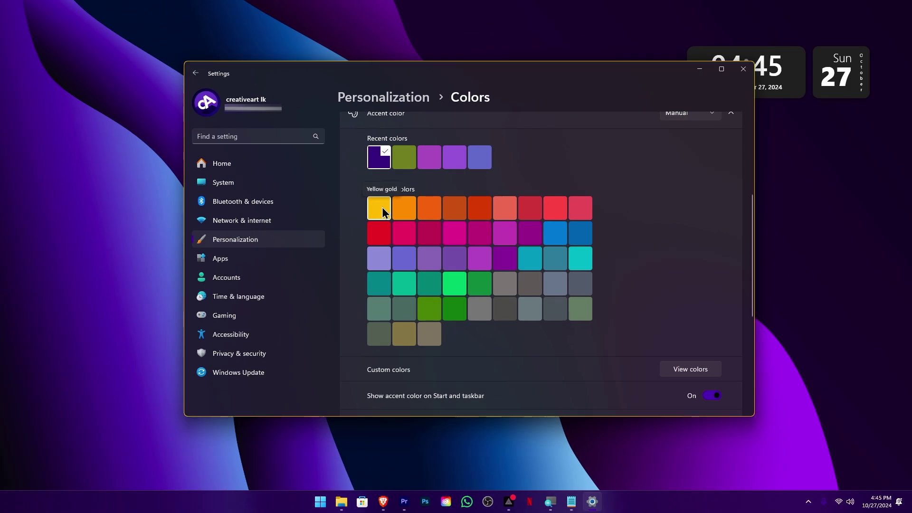
left_click(338, 215)
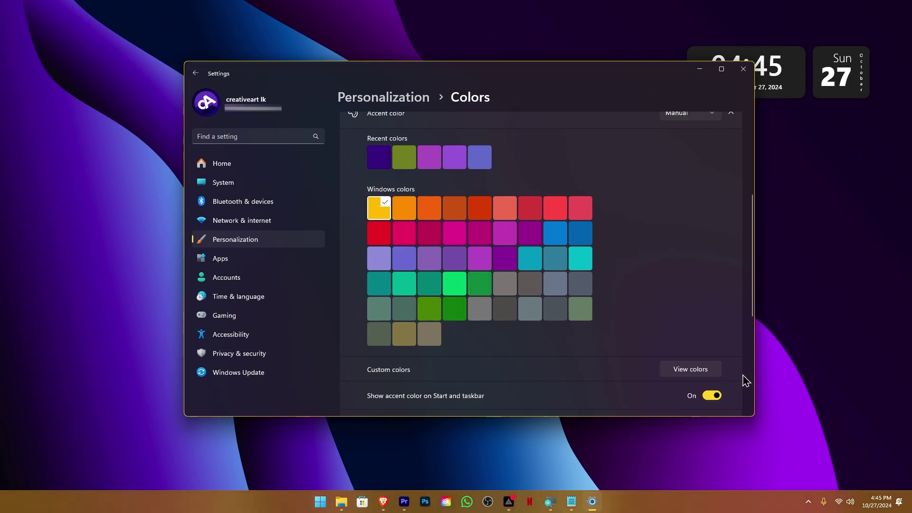
Set a custom accent color using the copied hex code #37007F.
scroll(646, 364, "down", 2)
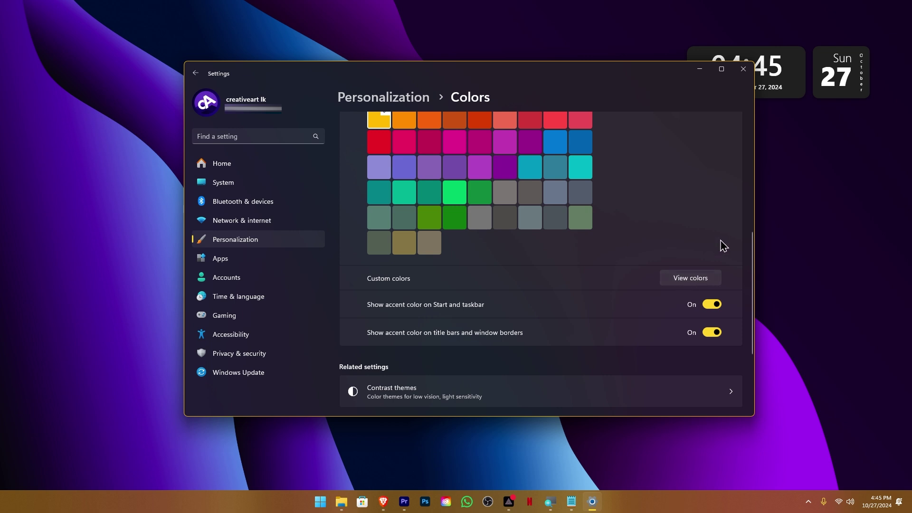
left_click(686, 281)
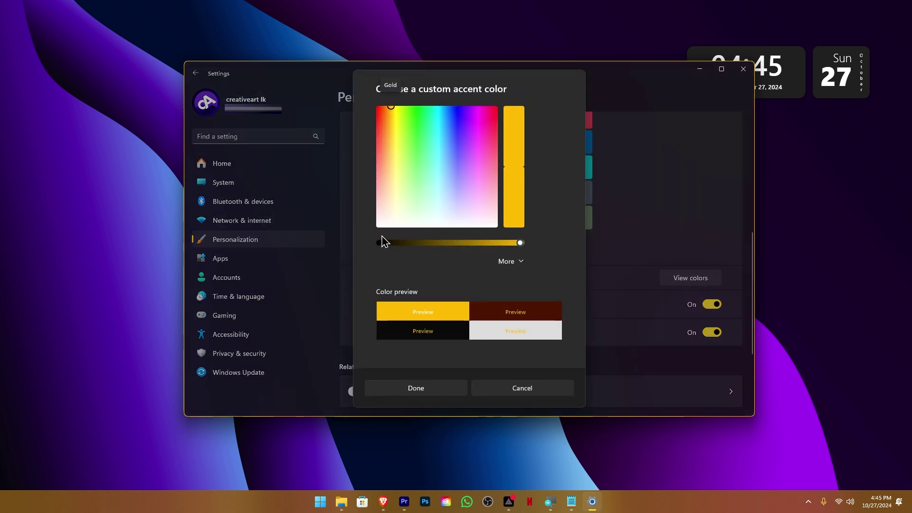
left_click(515, 265)
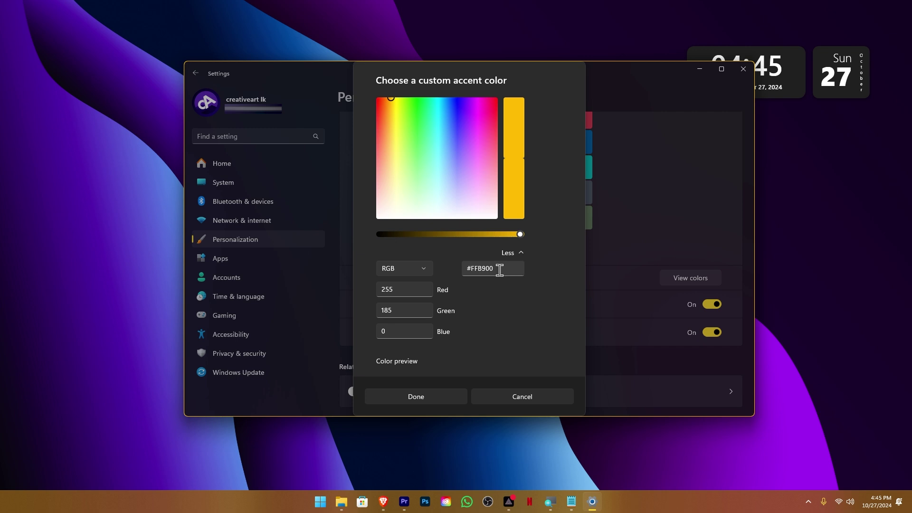
left_click_drag(499, 270, 465, 269)
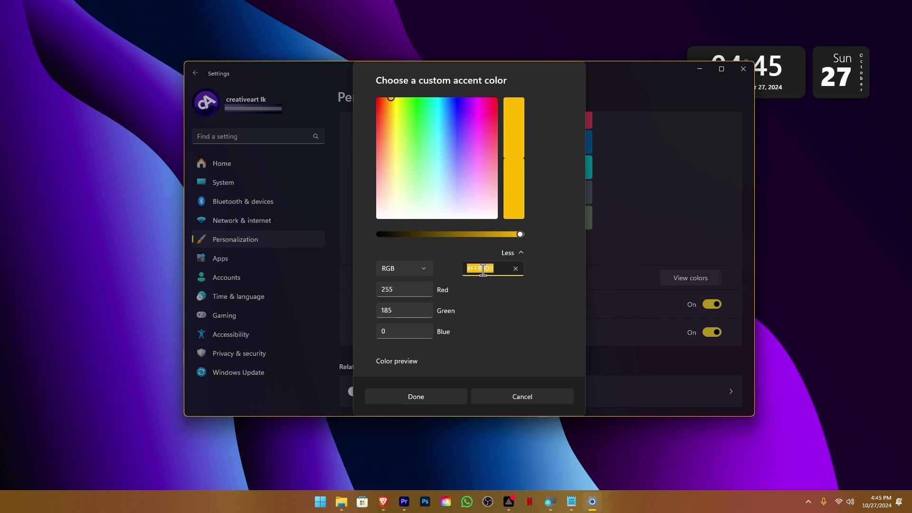
key("ctrl+v")
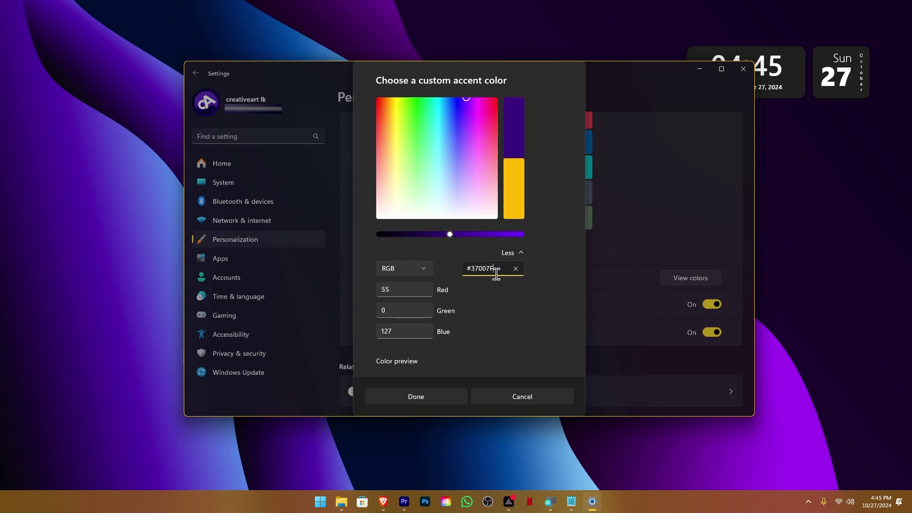
left_click(451, 404)
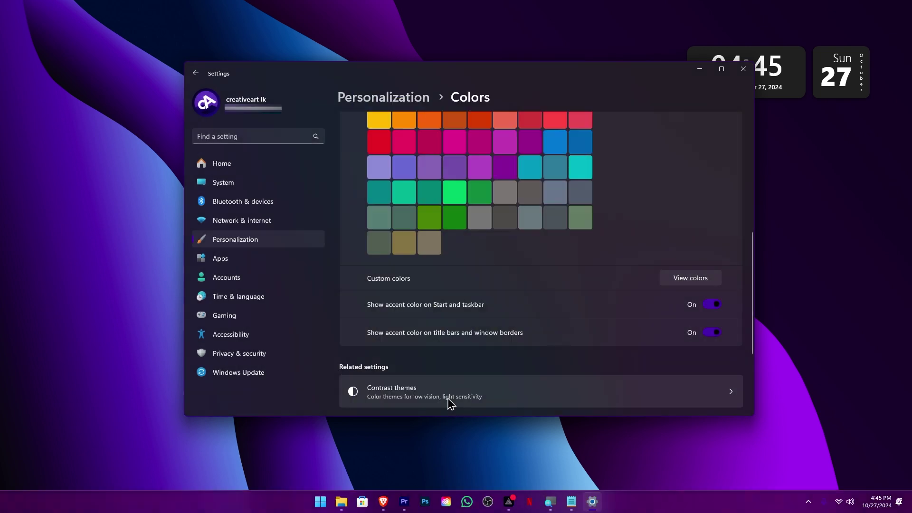
Examine the Adobe Apps and PC Utility folders in the Start menu, including their editable names.
left_click(319, 505)
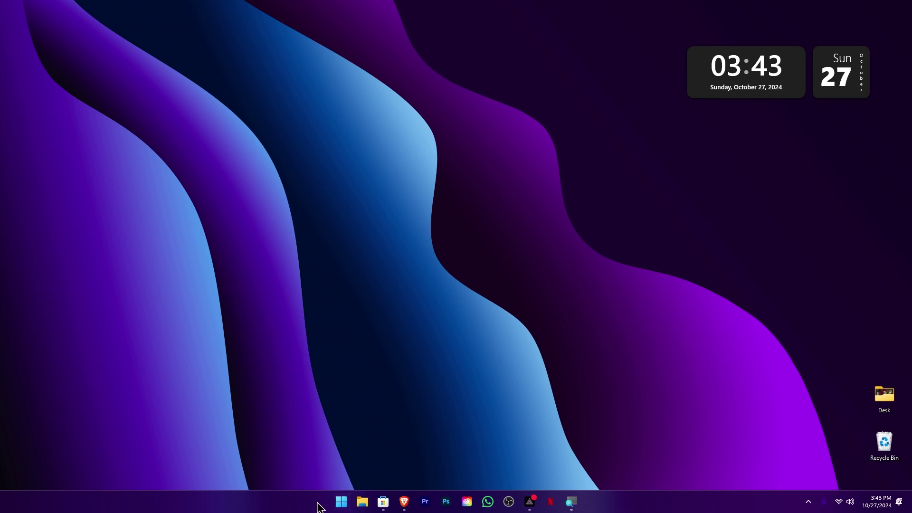
left_click(342, 504)
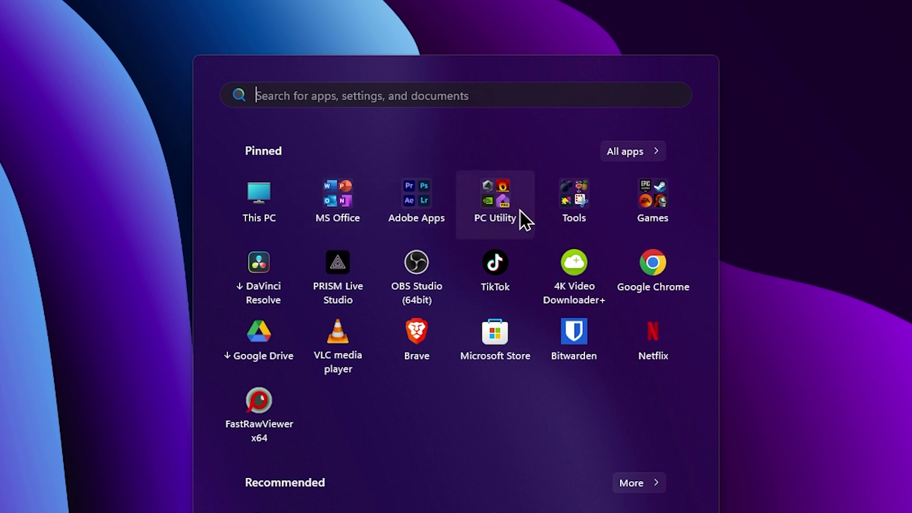
left_click(431, 207)
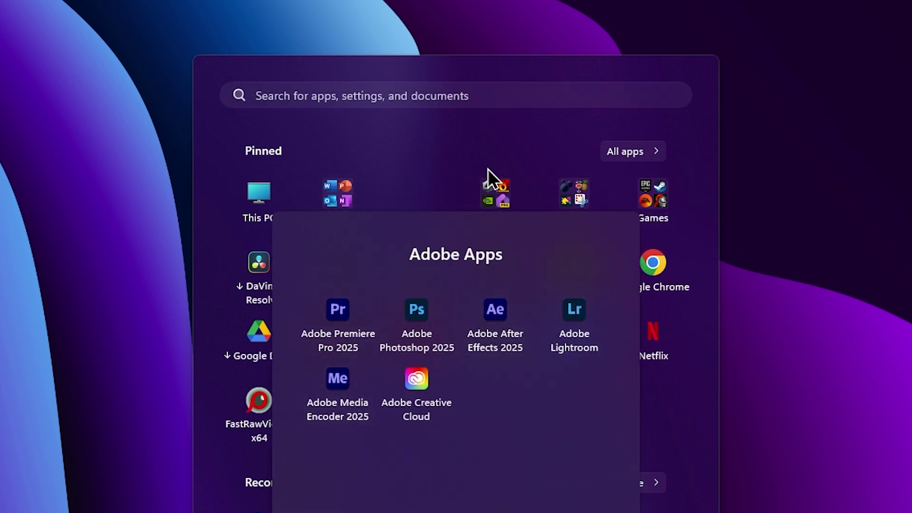
left_click(527, 255)
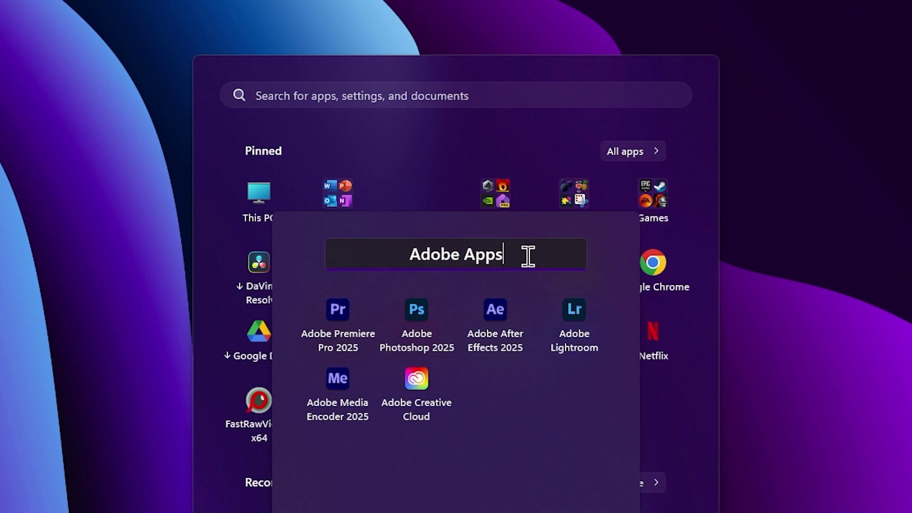
left_click(429, 166)
left_click(500, 204)
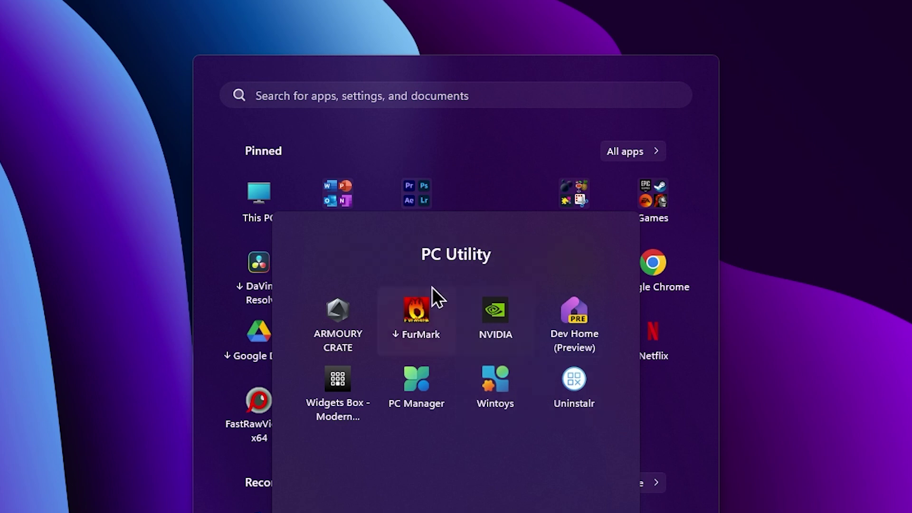
left_click(509, 255)
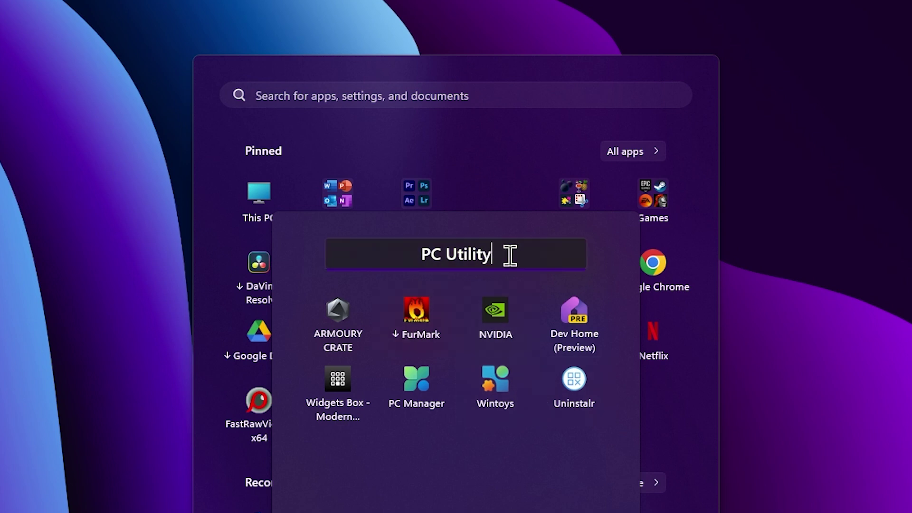
left_click(563, 196)
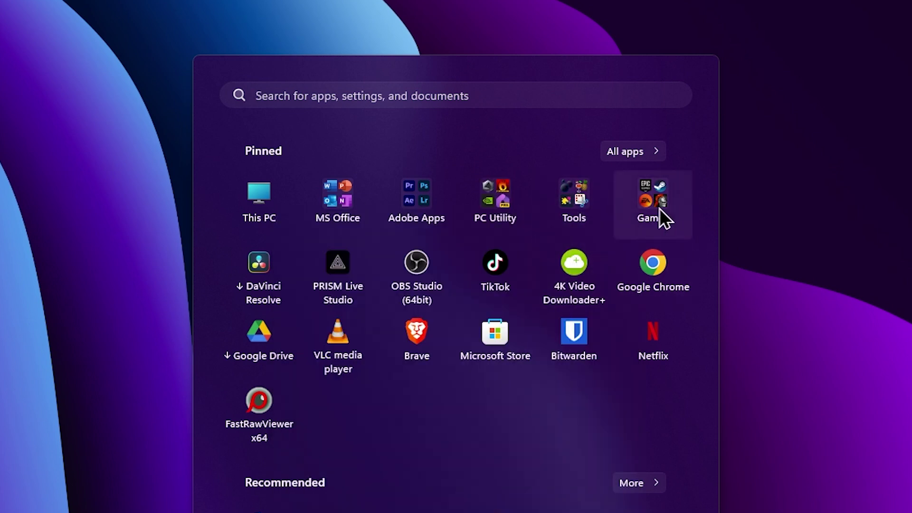
Examine the apps inside the Games, Tools and MS Office folders in the Start menu.
left_click(660, 209)
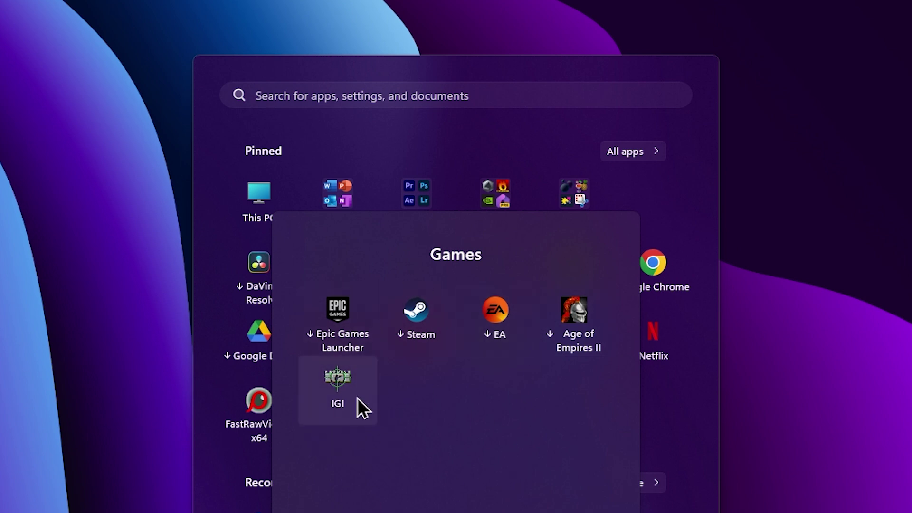
left_click(674, 423)
left_click(574, 204)
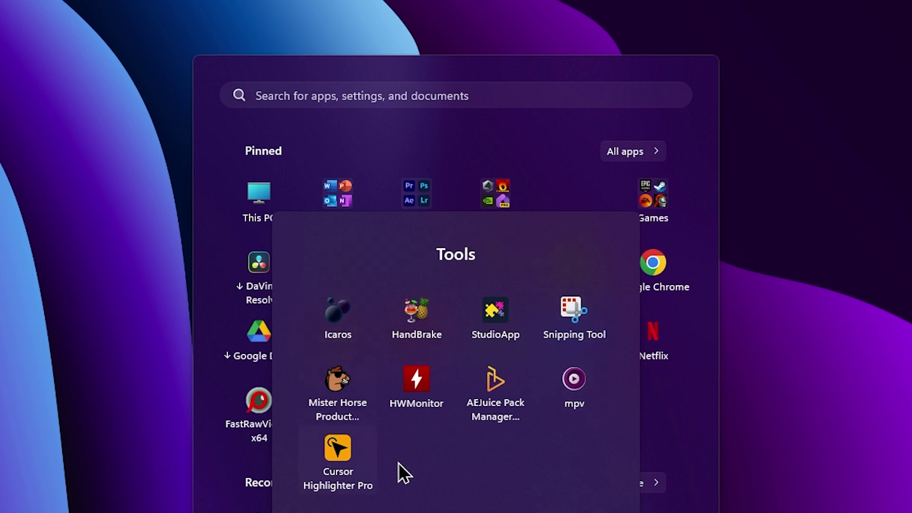
left_click(673, 413)
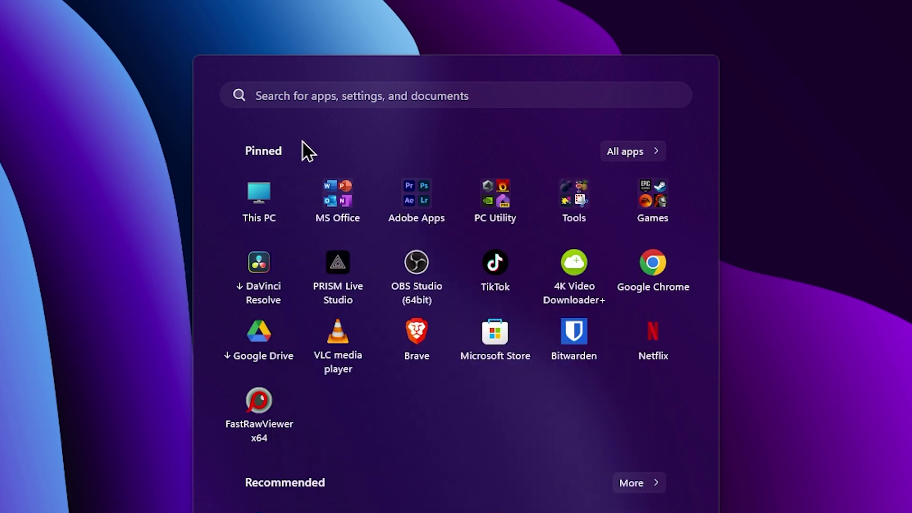
left_click(346, 197)
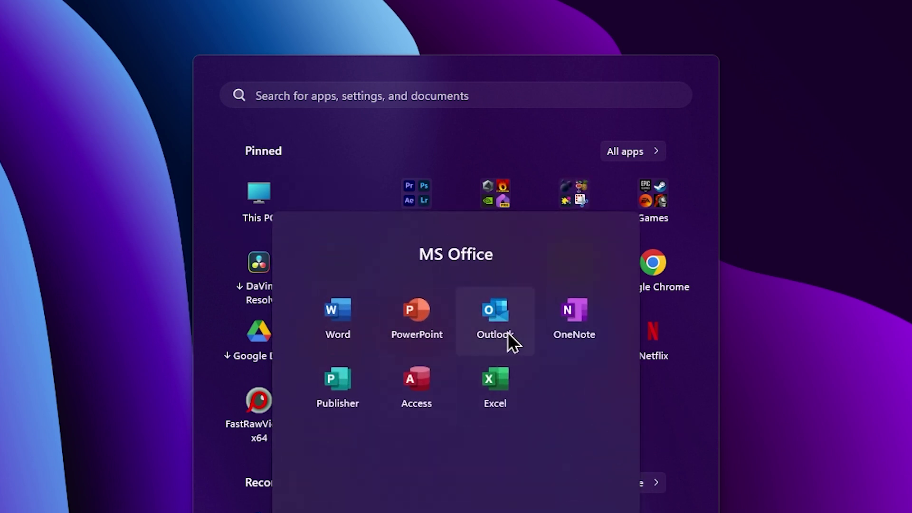
left_click(658, 391)
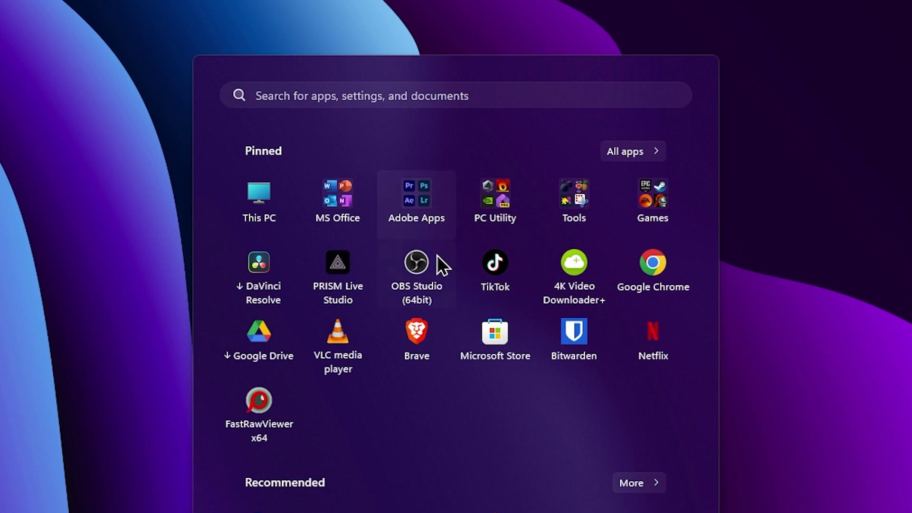
Group OBS Studio with TikTok in a new Start menu folder and open its name for editing, leaving it unnamed.
left_click_drag(420, 275, 489, 277)
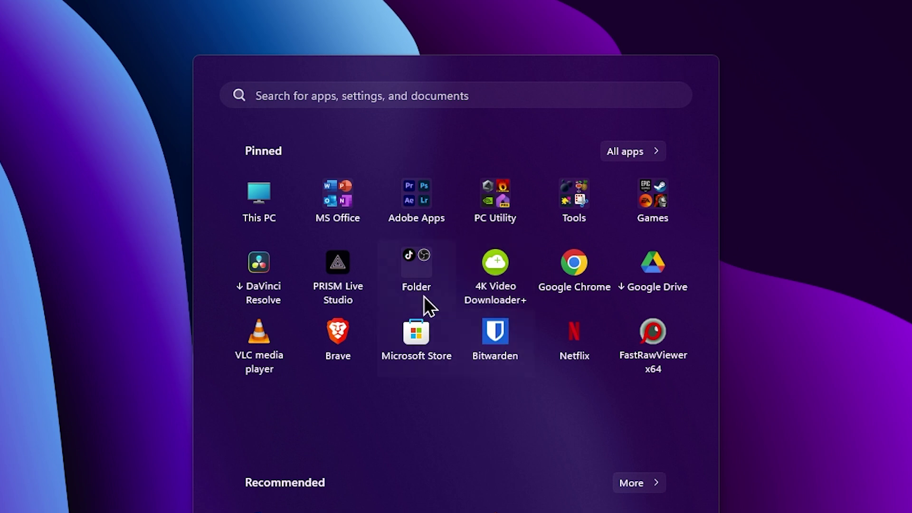
left_click(415, 264)
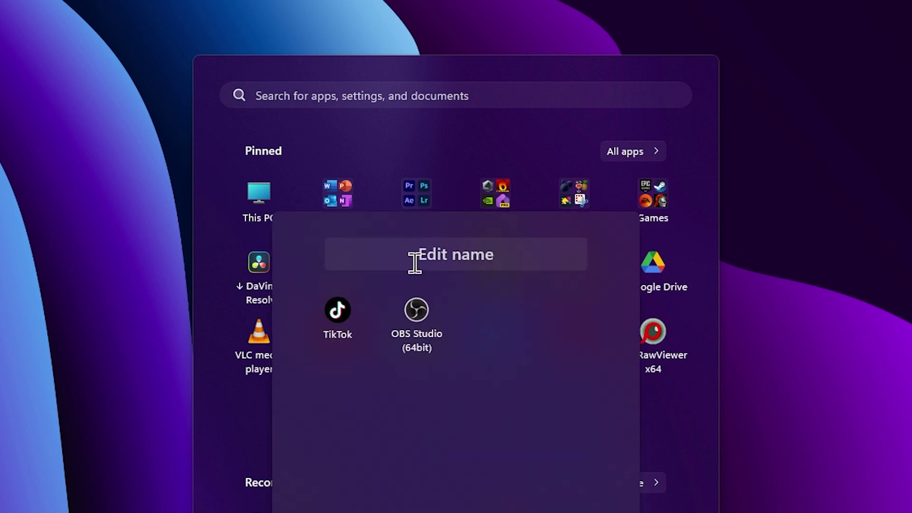
left_click(452, 185)
left_click(421, 266)
left_click(503, 259)
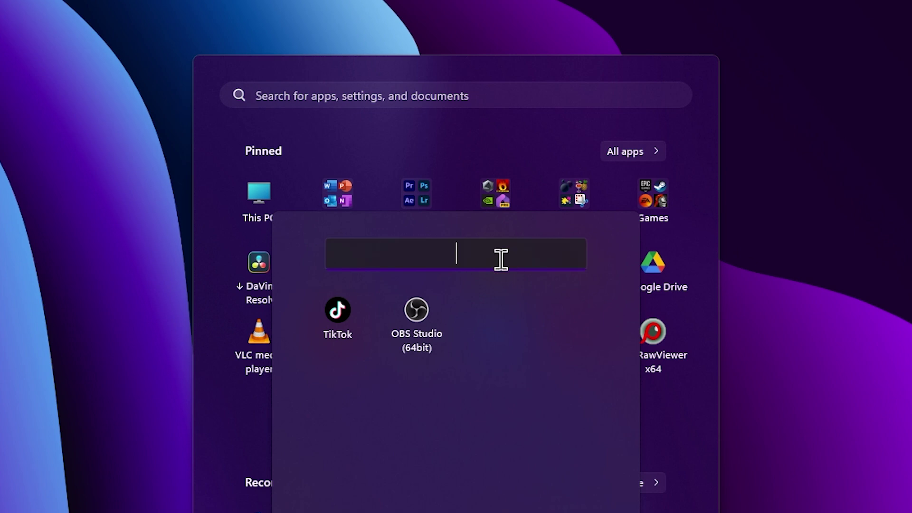
left_click(455, 197)
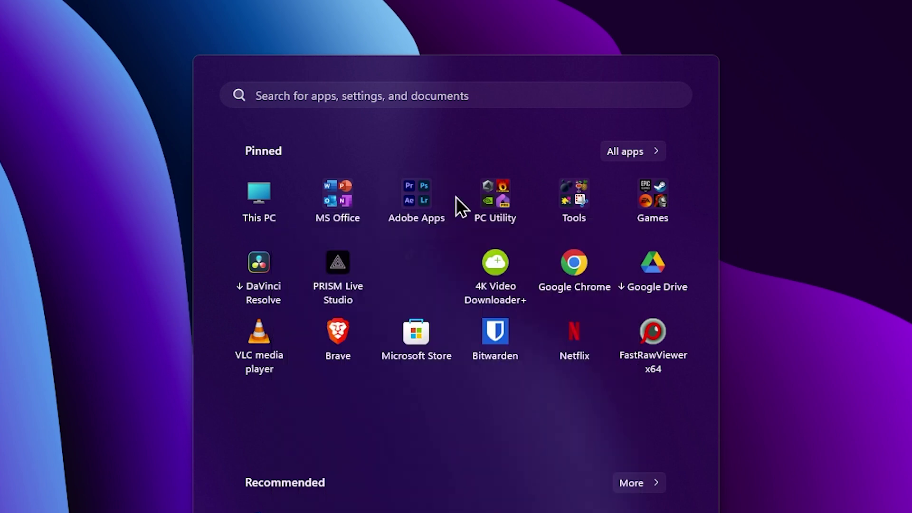
Move OBS Studio out of the folder it shares with TikTok back to the pinned apps, then close the Start menu.
left_click(421, 269)
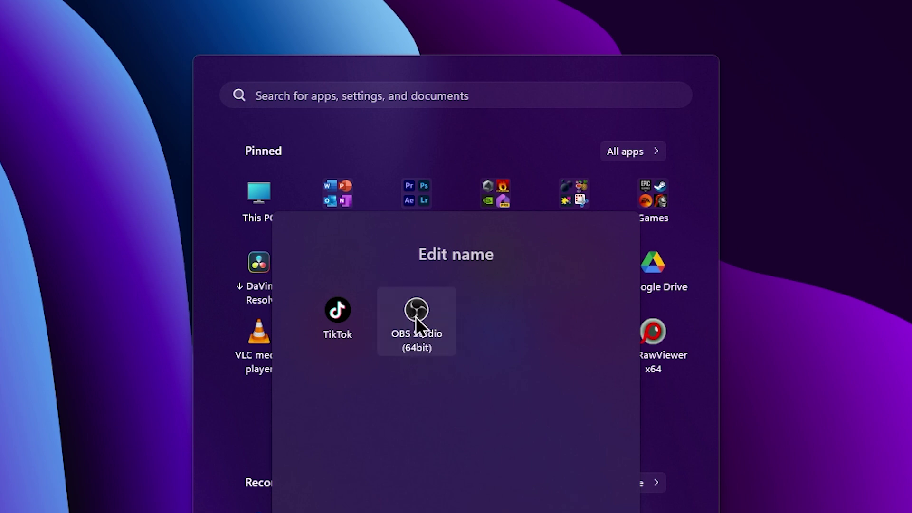
left_click_drag(415, 317, 565, 362)
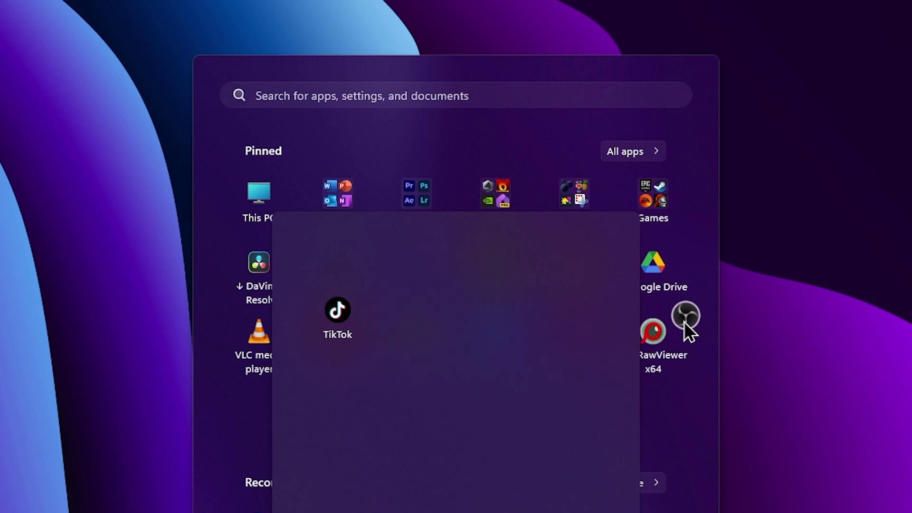
left_click_drag(684, 321, 687, 332)
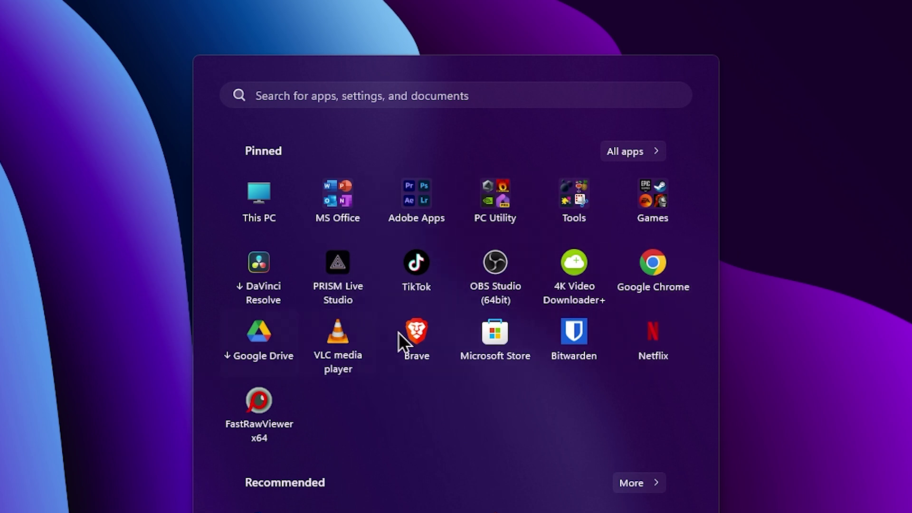
key("Escape")
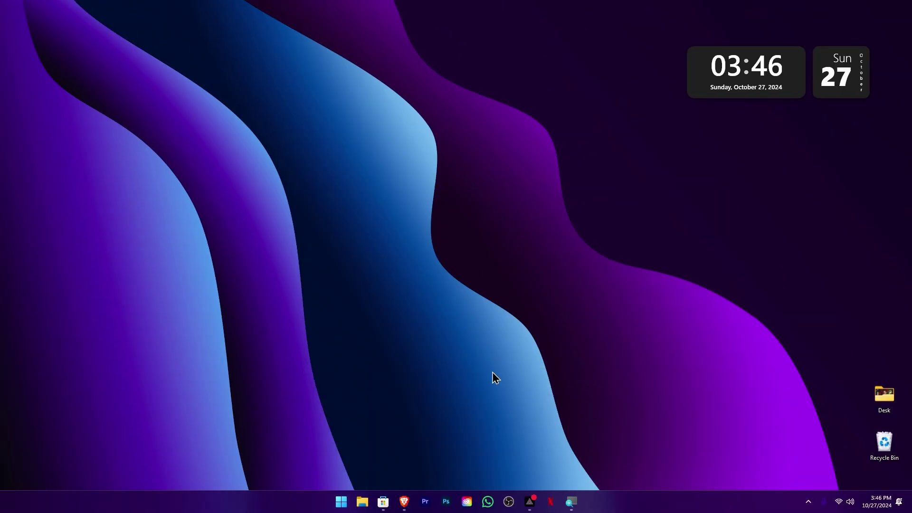
left_click(342, 501)
left_click(487, 285)
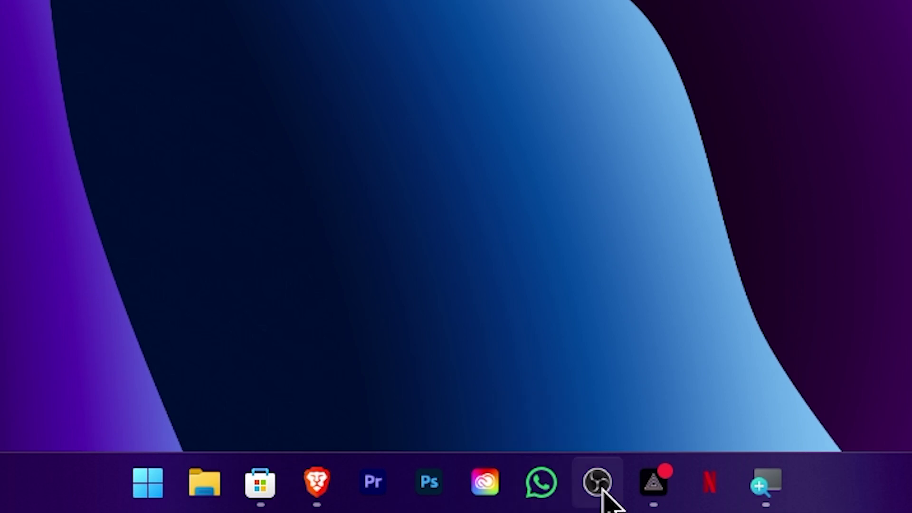
mouse_move(653, 488)
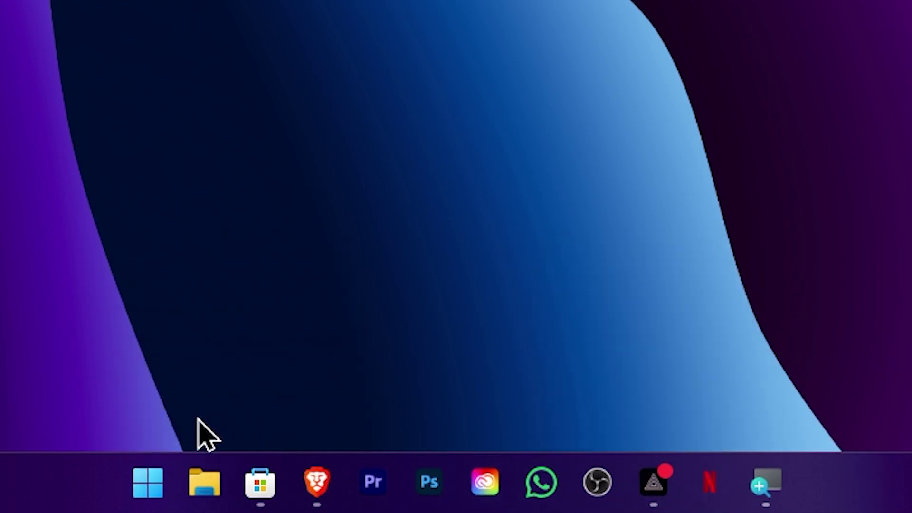
Pin Google Chrome from the Start menu to the taskbar and unpin it from the taskbar again.
left_click(159, 477)
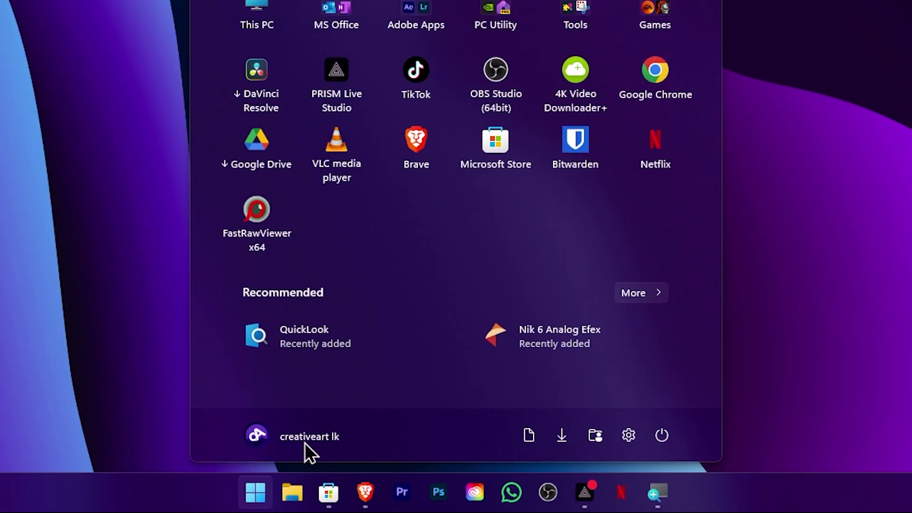
right_click(658, 76)
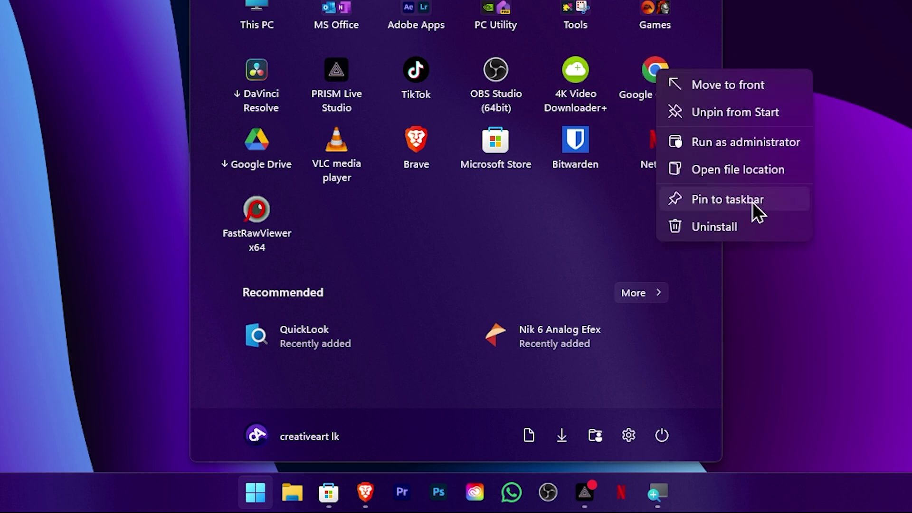
left_click(753, 201)
left_click(712, 497)
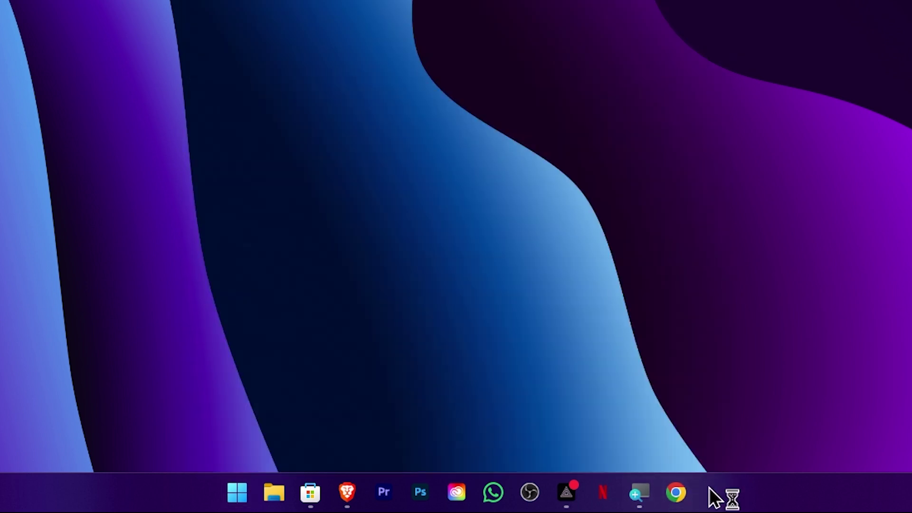
right_click(682, 497)
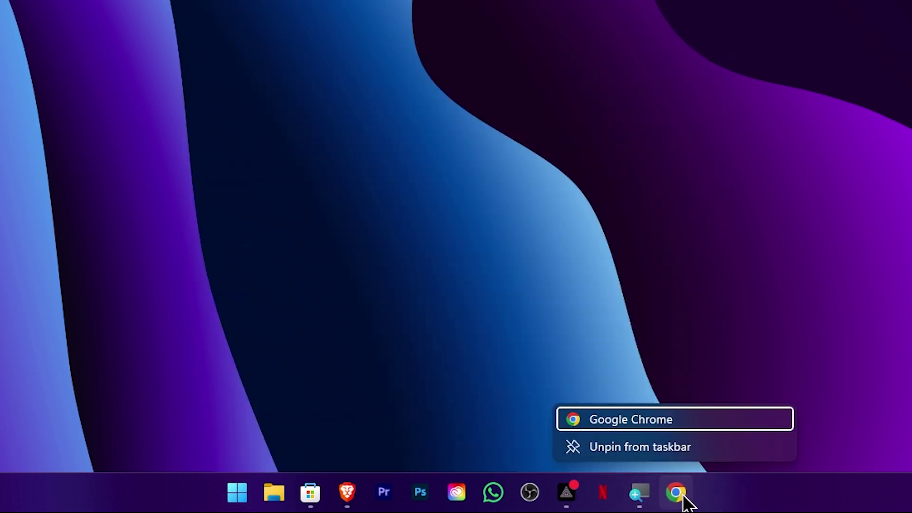
left_click(703, 449)
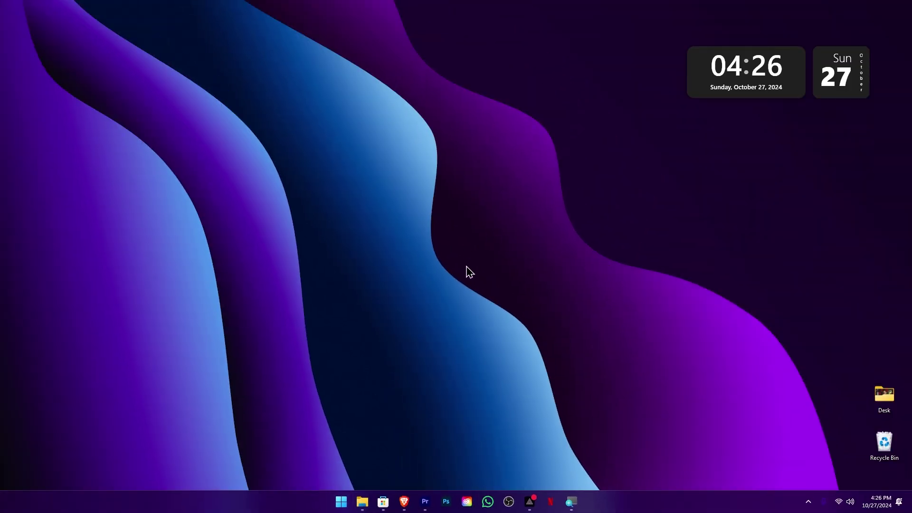
left_click_drag(831, 304, 911, 457)
left_click_drag(796, 248, 911, 490)
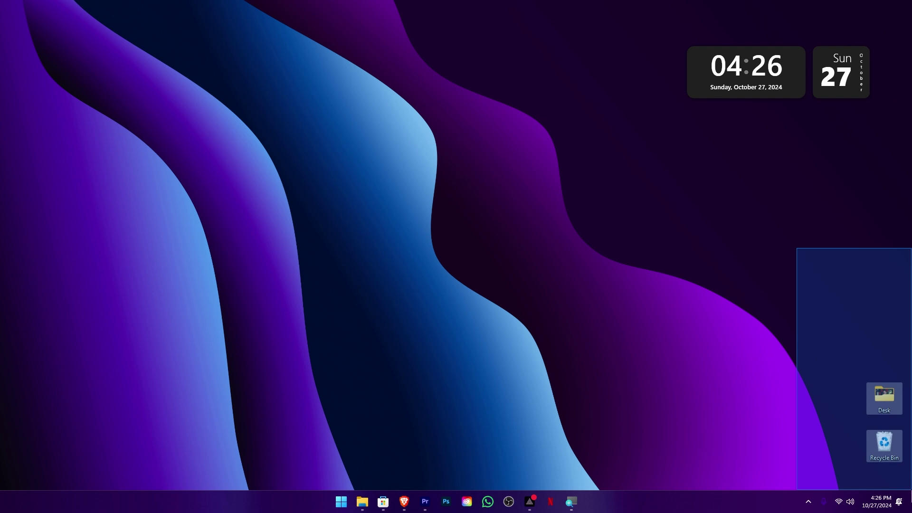
left_click_drag(911, 489, 911, 488)
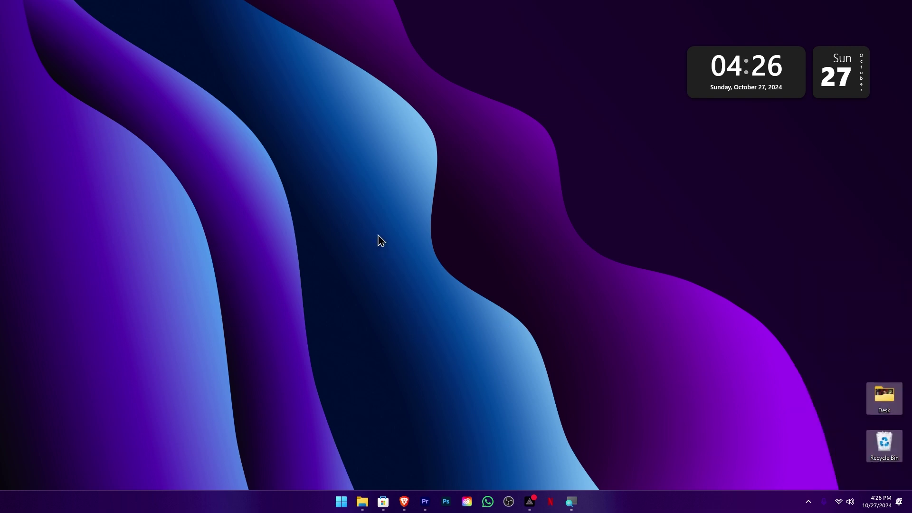
Hide all desktop icons by turning off the Show desktop icons view option.
right_click(363, 174)
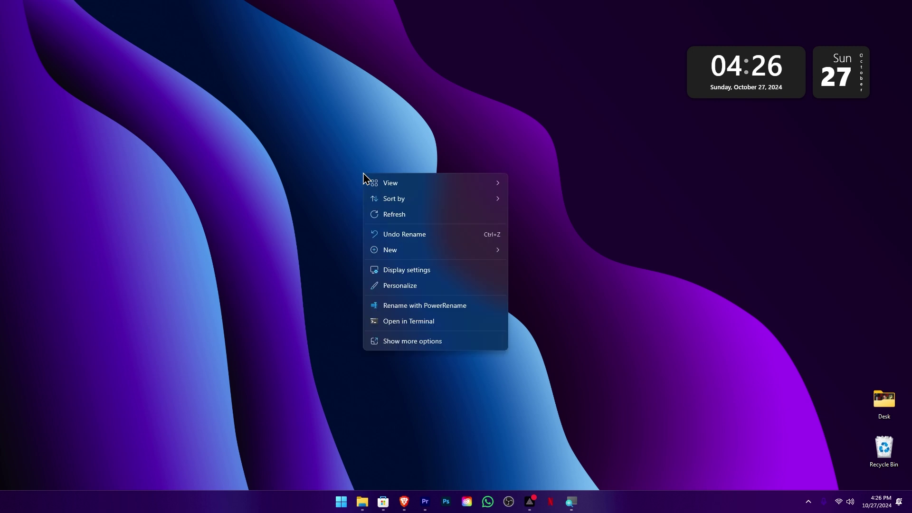
mouse_move(417, 189)
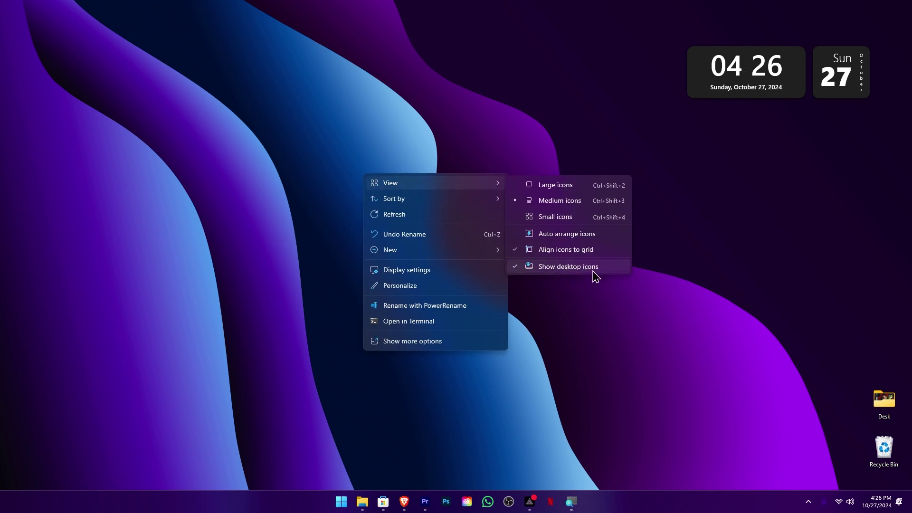
left_click(550, 267)
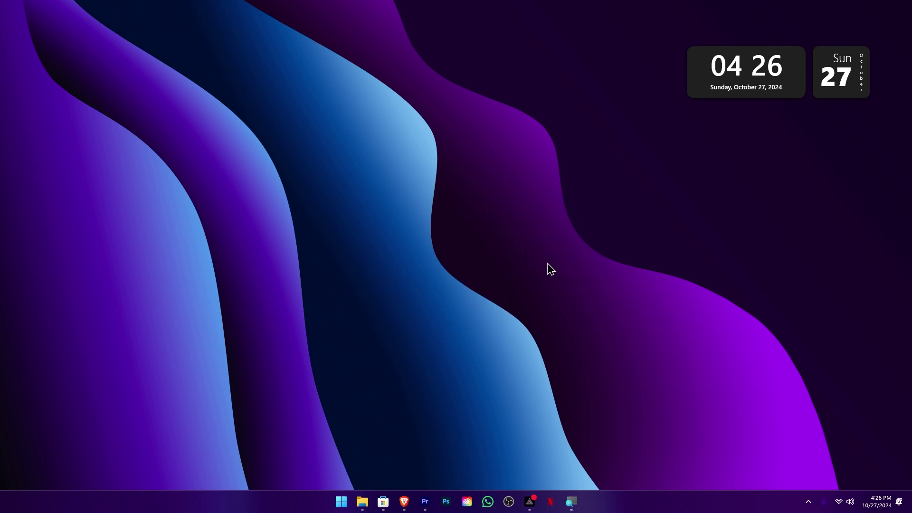